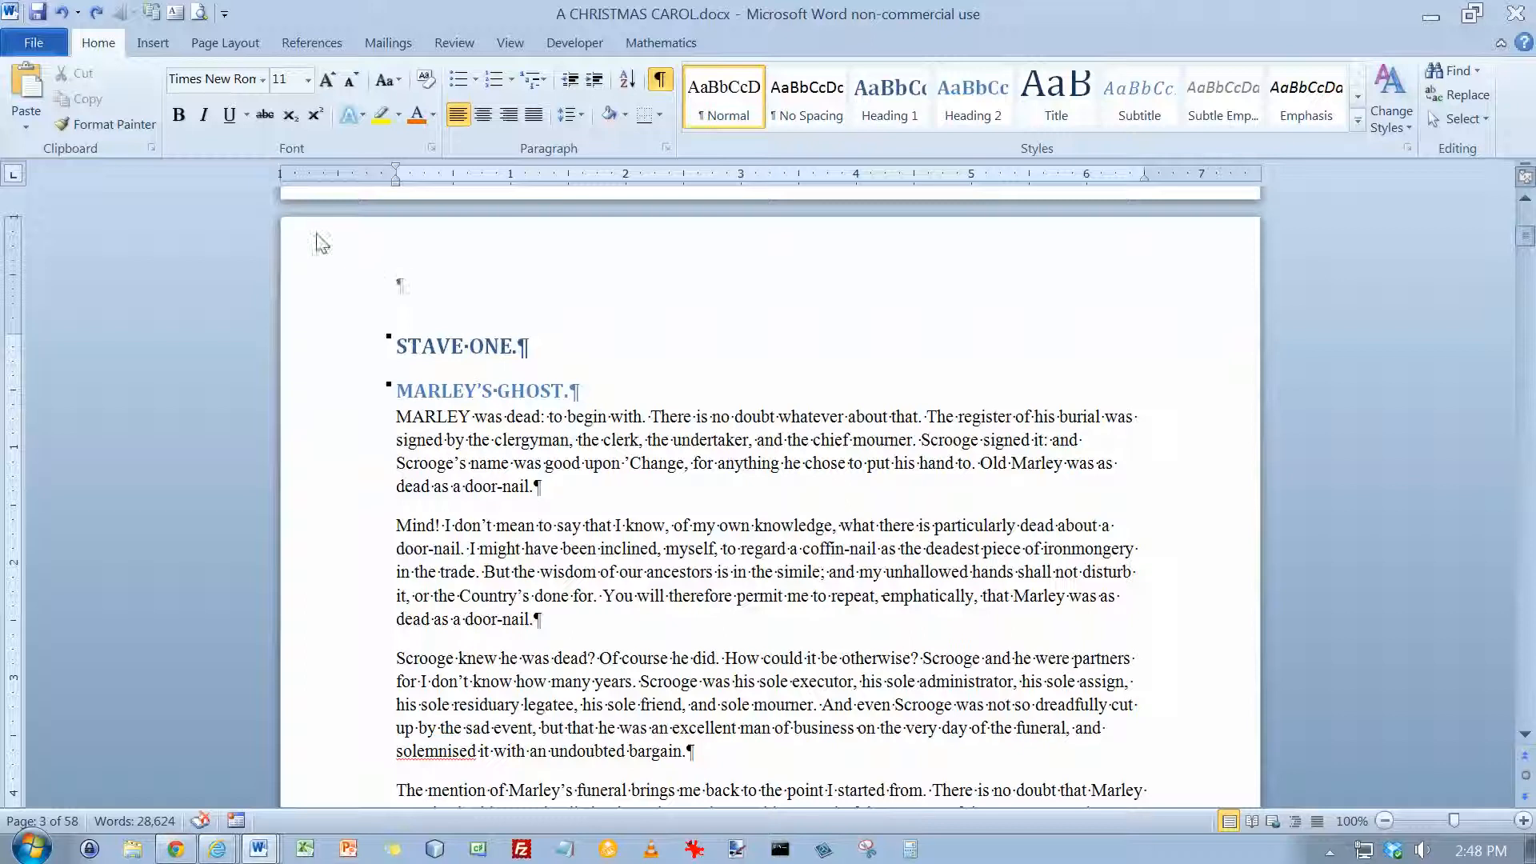
# Insert the built-in Blank header on the STAVE ONE page and delete its placeholder text
pyautogui.click(152, 45)
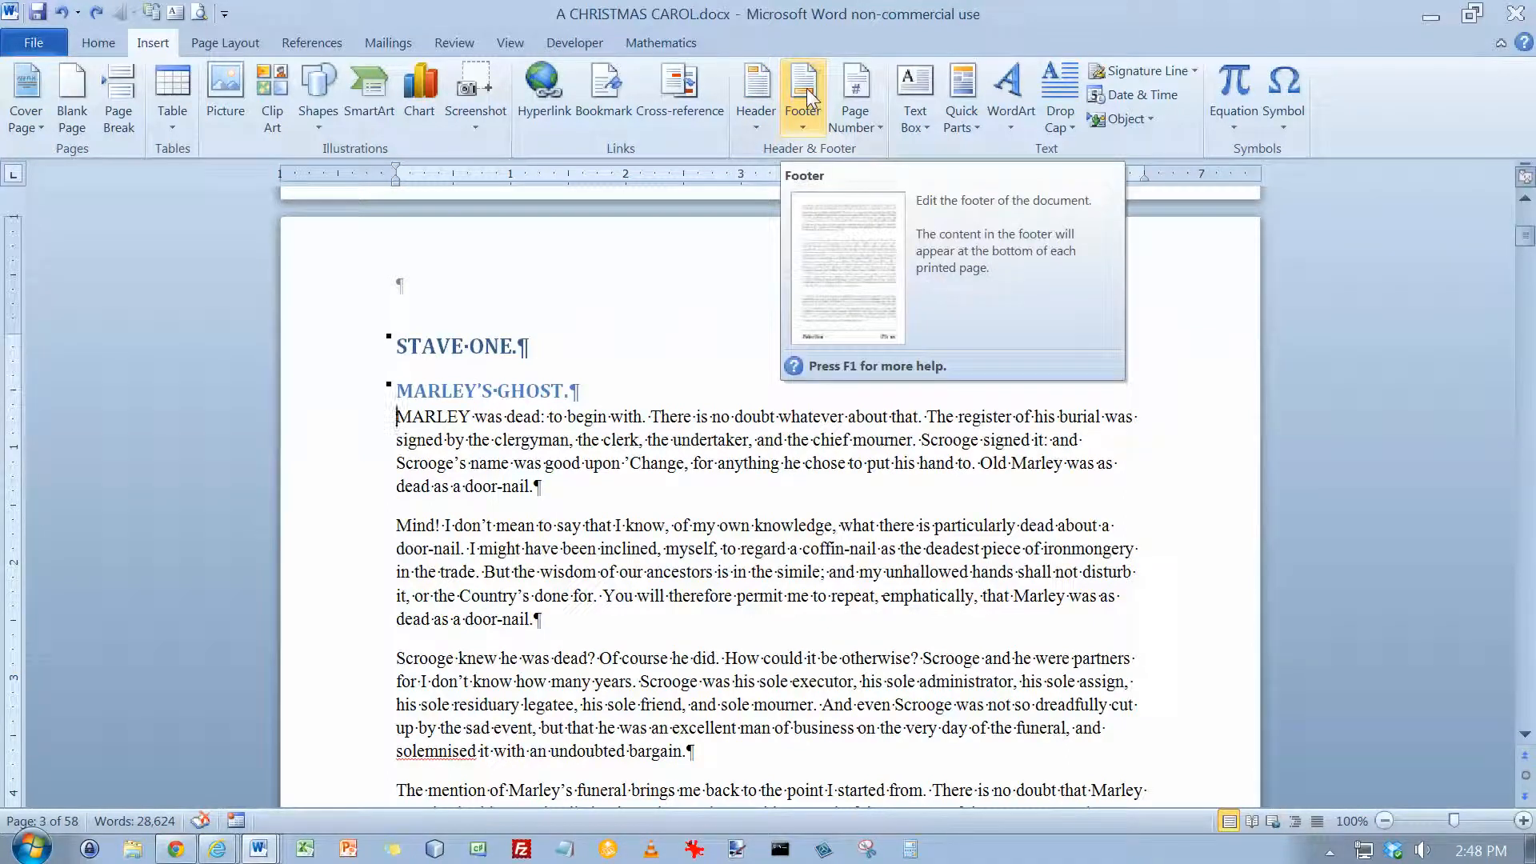
pyautogui.click(761, 92)
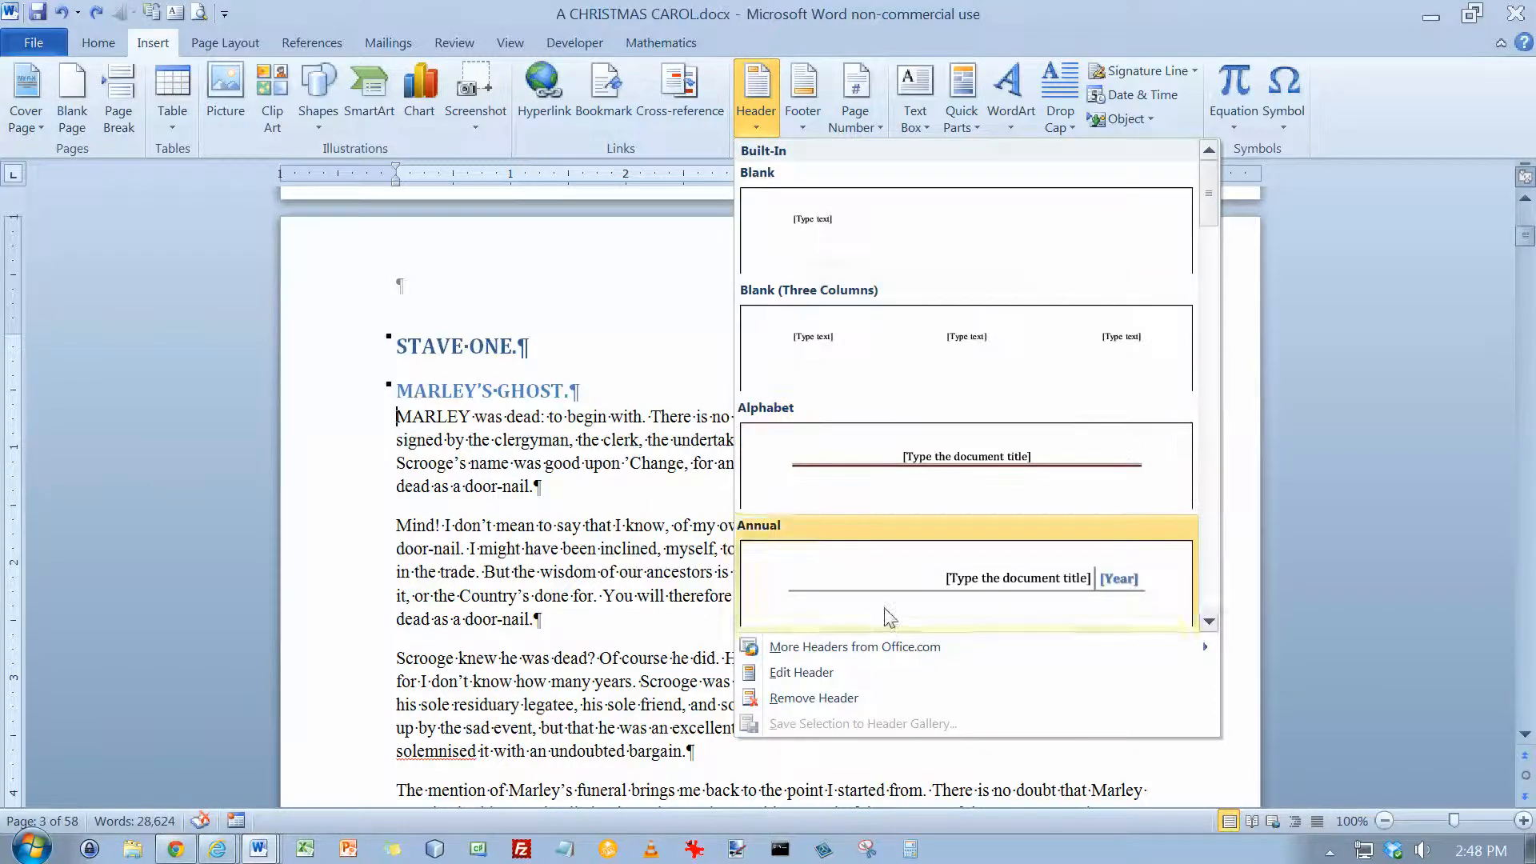
pyautogui.click(819, 229)
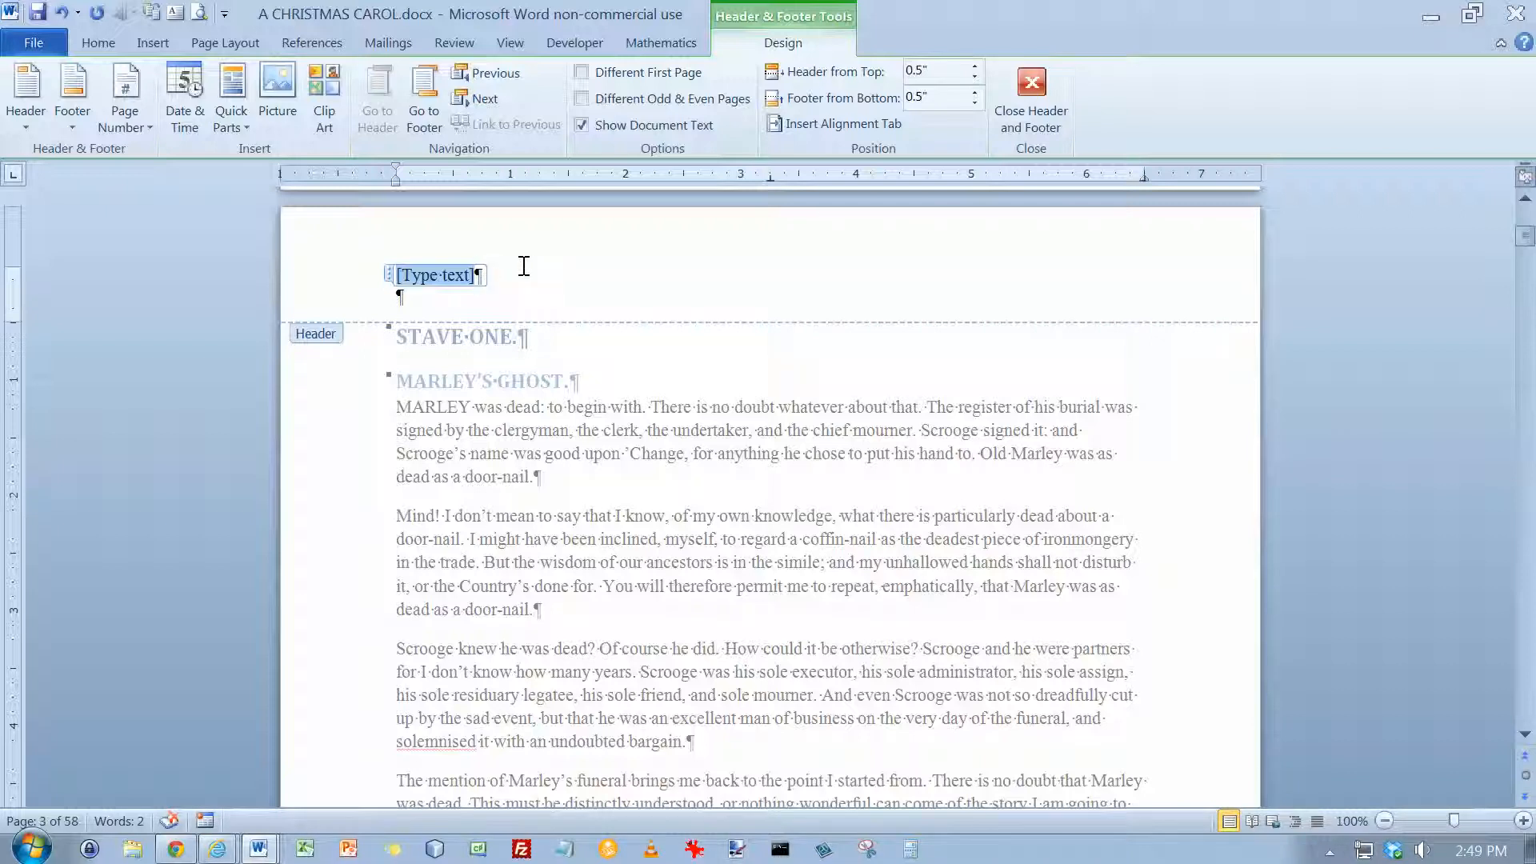
pyautogui.press('Delete')
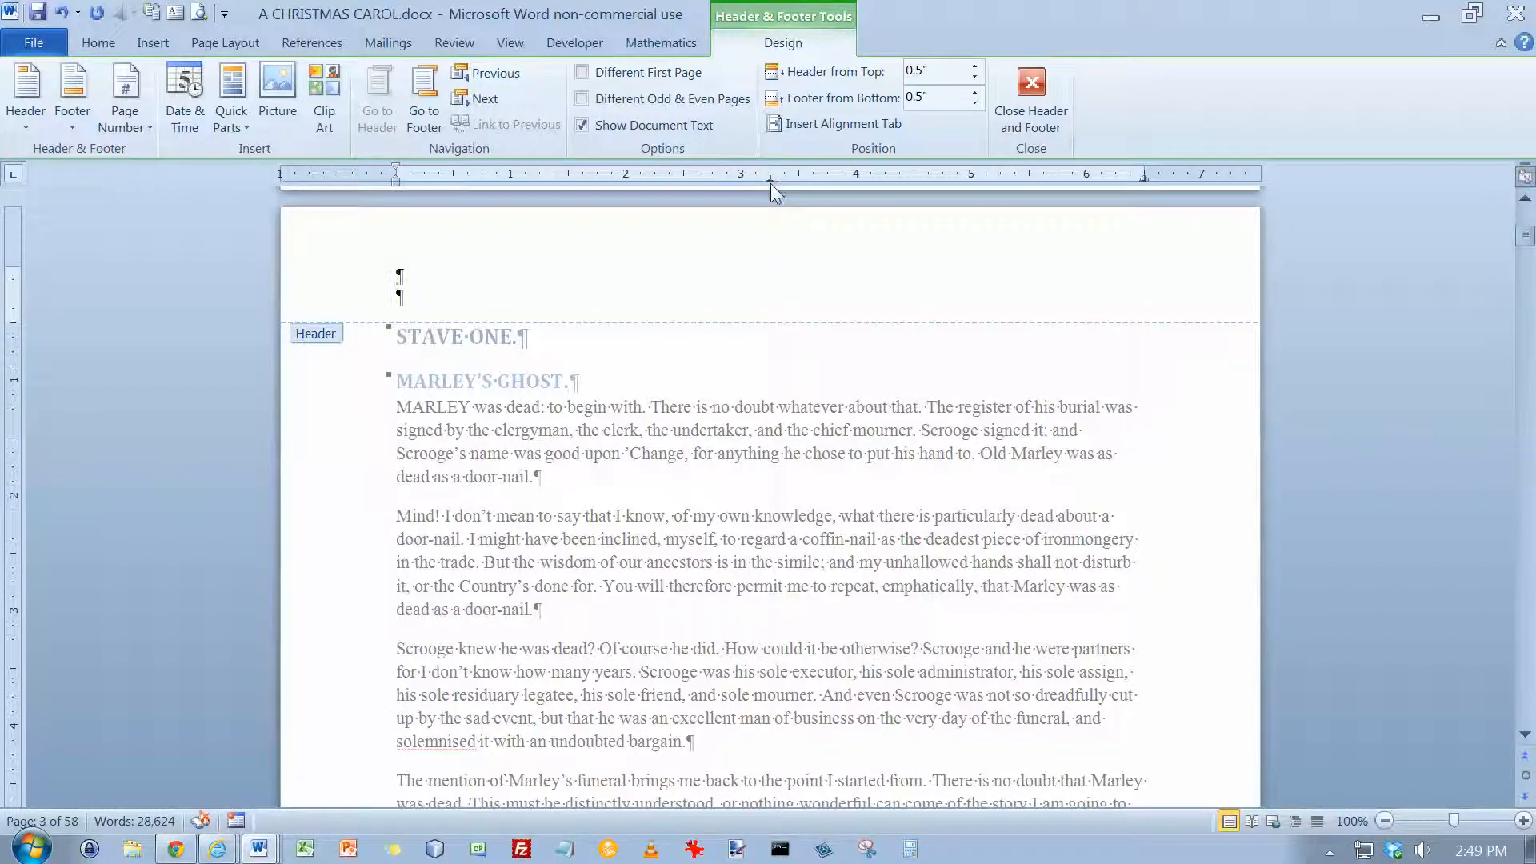
pyautogui.moveTo(769, 180); pyautogui.dragTo(769, 180)
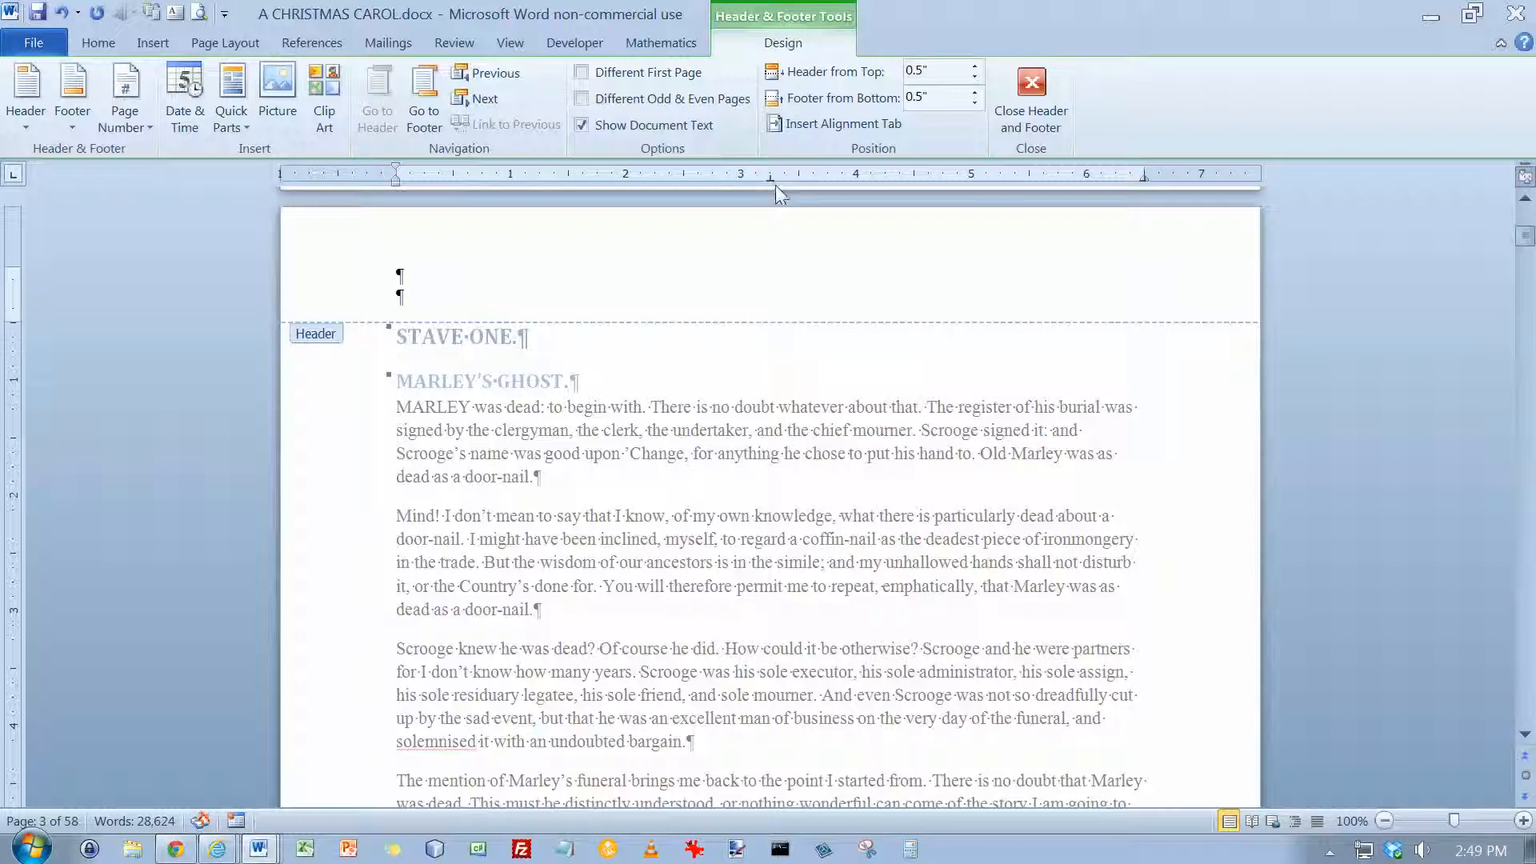
pyautogui.click(1143, 180)
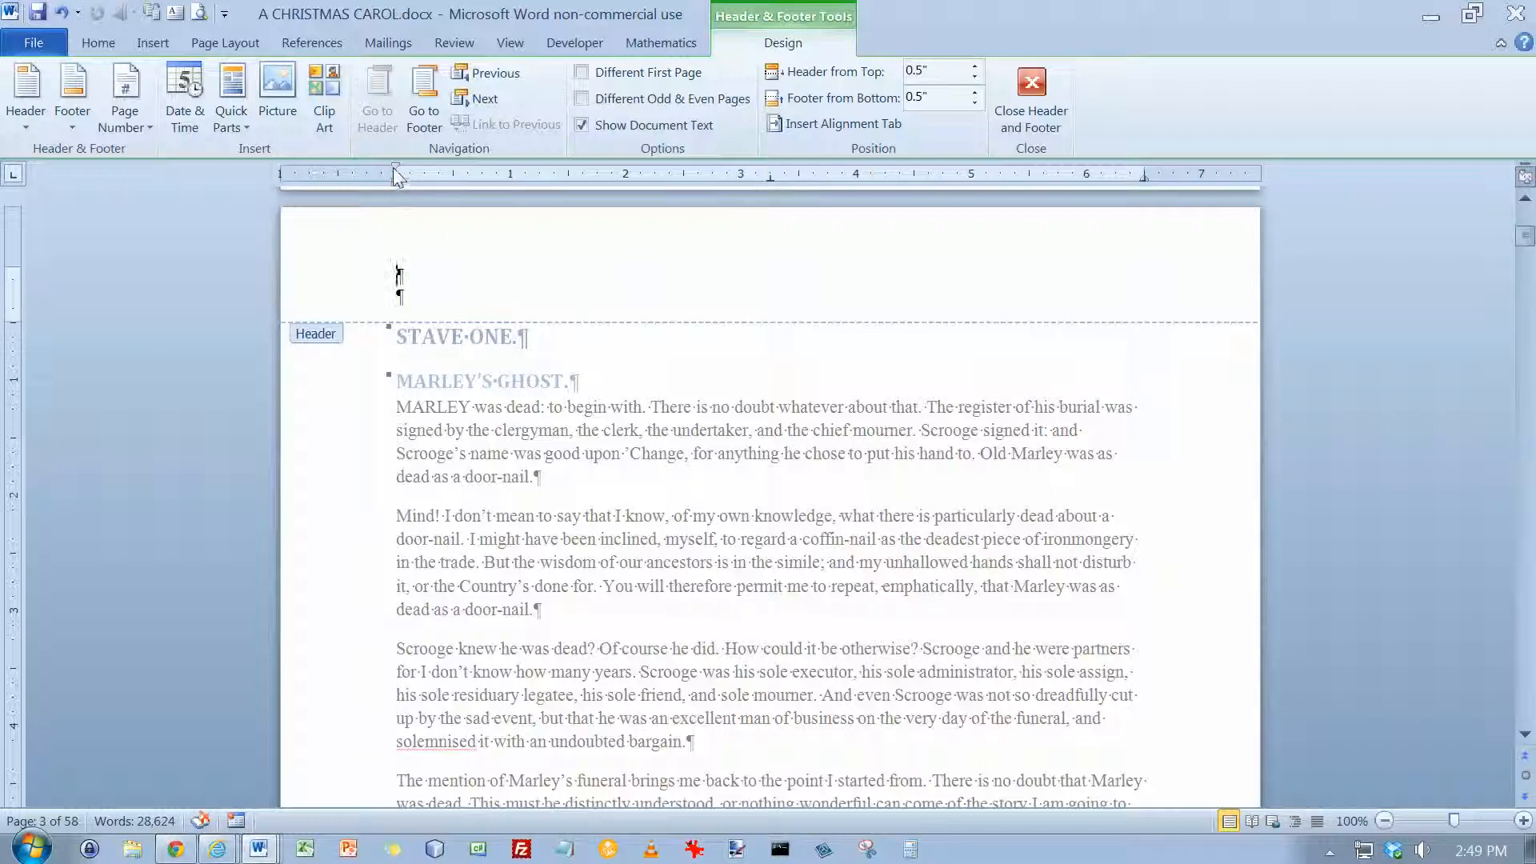
pyautogui.moveTo(396, 168)
pyautogui.mouseDown()
pyautogui.moveTo(453, 169)
pyautogui.moveTo(396, 168)
pyautogui.mouseUp()
# Insert an automatically updating date in the 8/8/2012 format into the header, select the date field, and leave the header
pyautogui.click(191, 112)
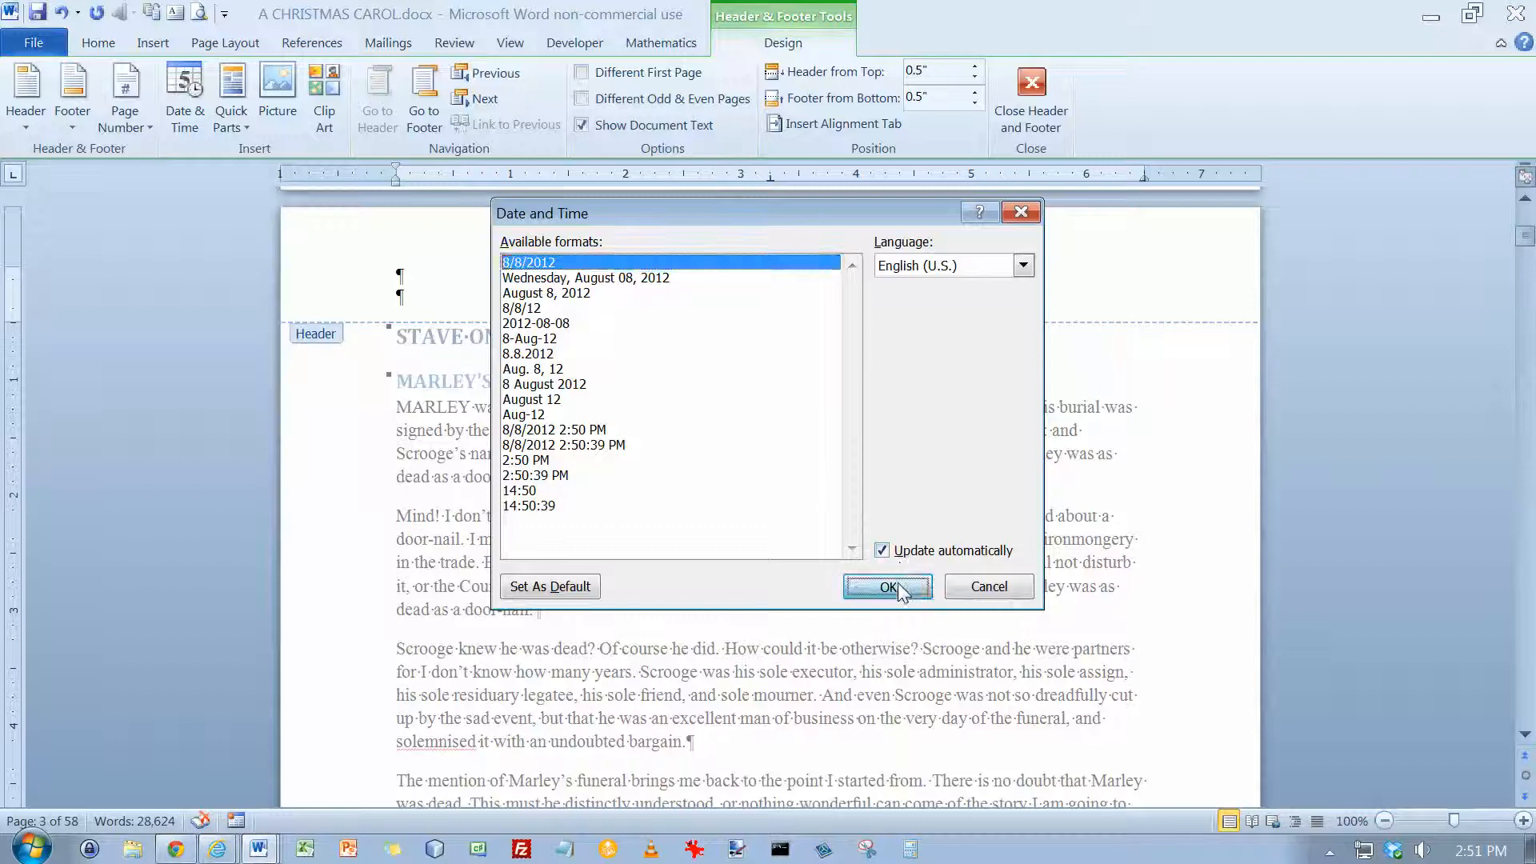
pyautogui.click(895, 588)
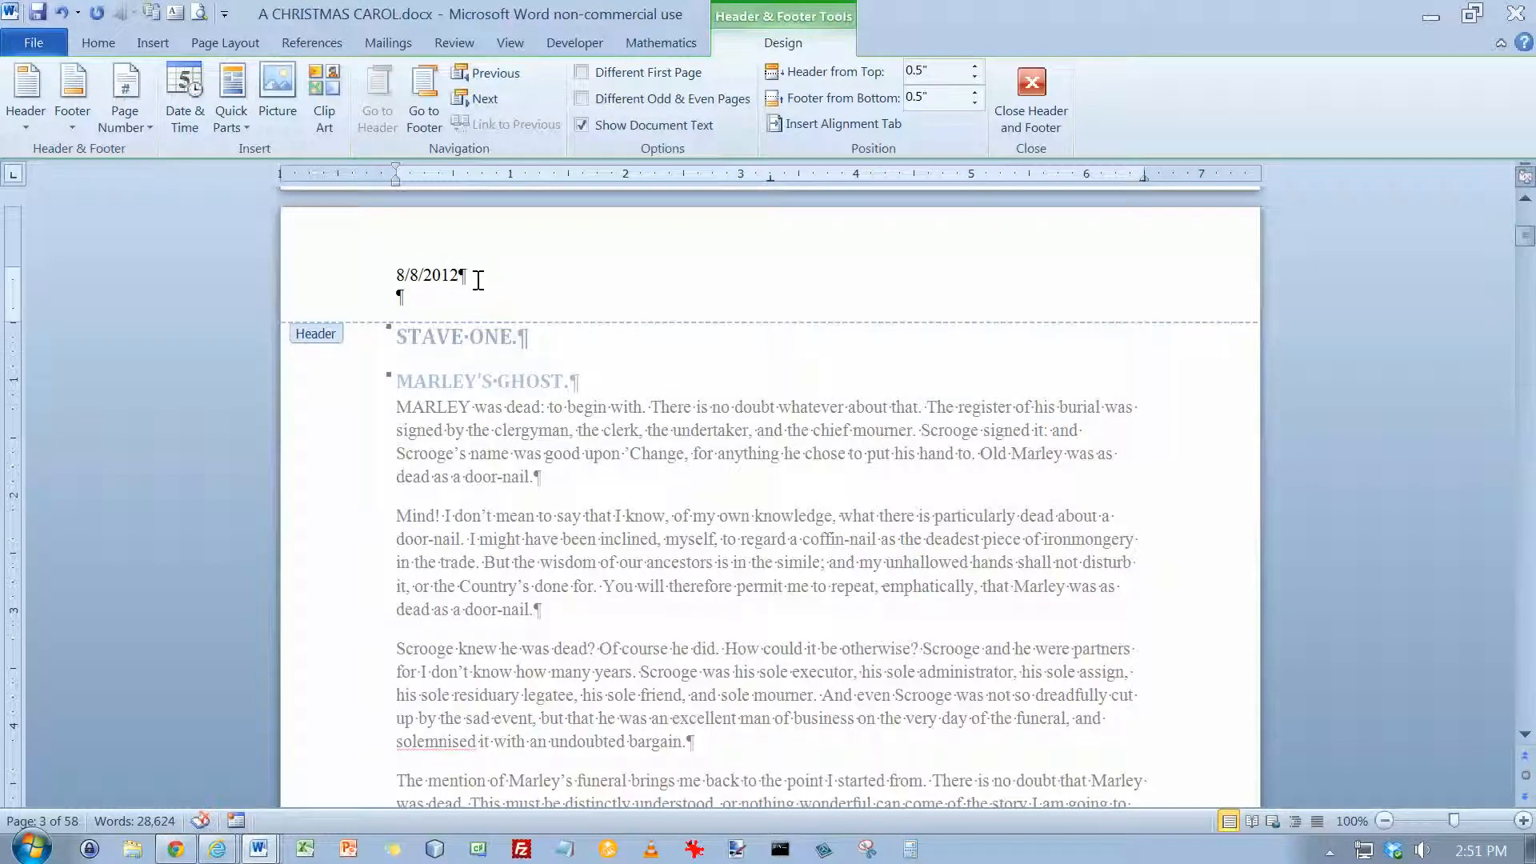
pyautogui.click(439, 280)
pyautogui.click(439, 274)
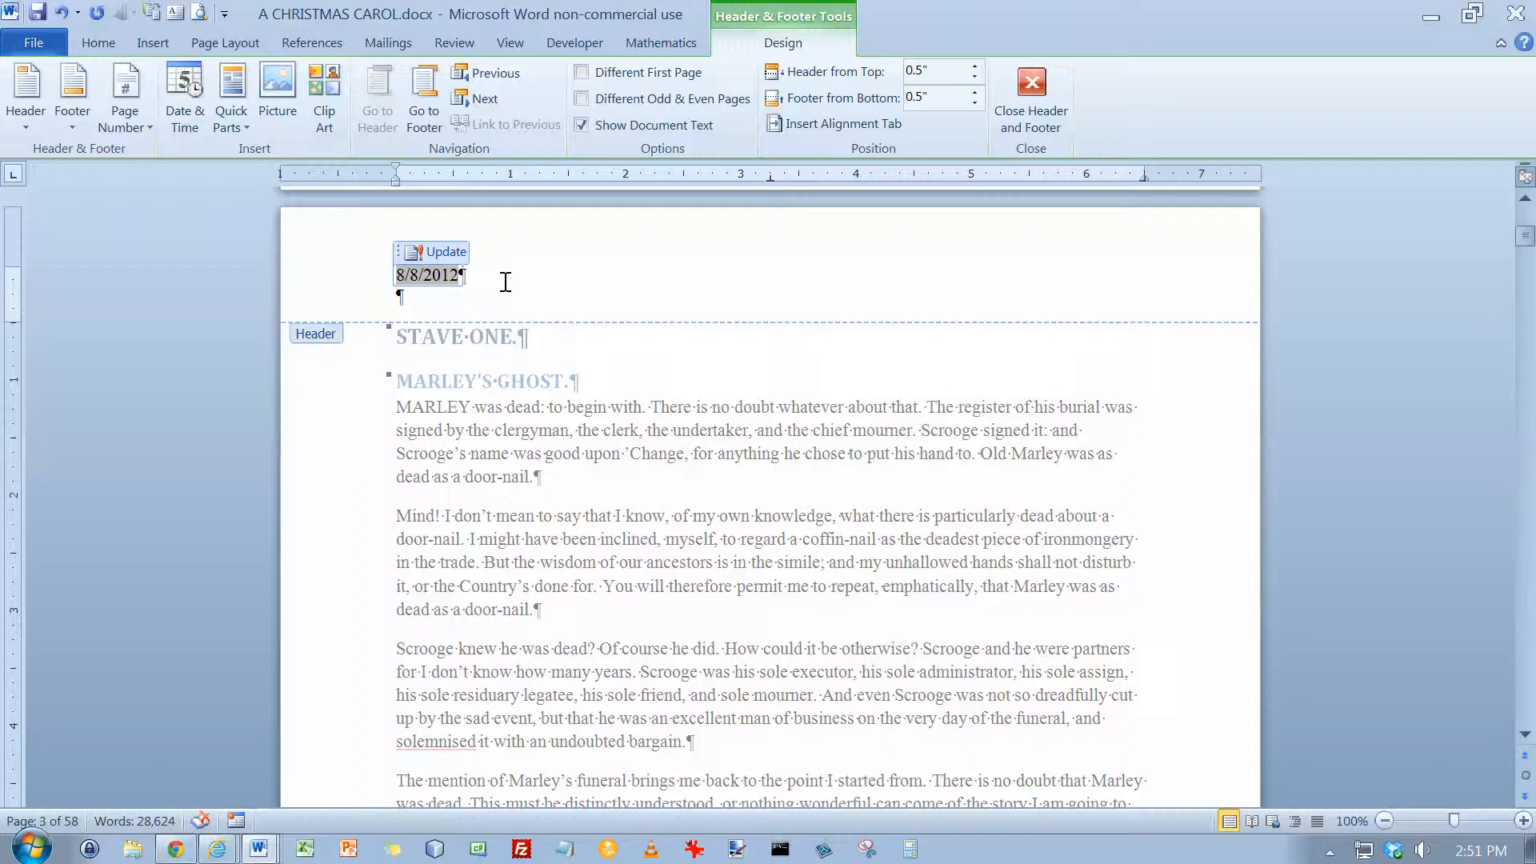
pyautogui.press('Escape')
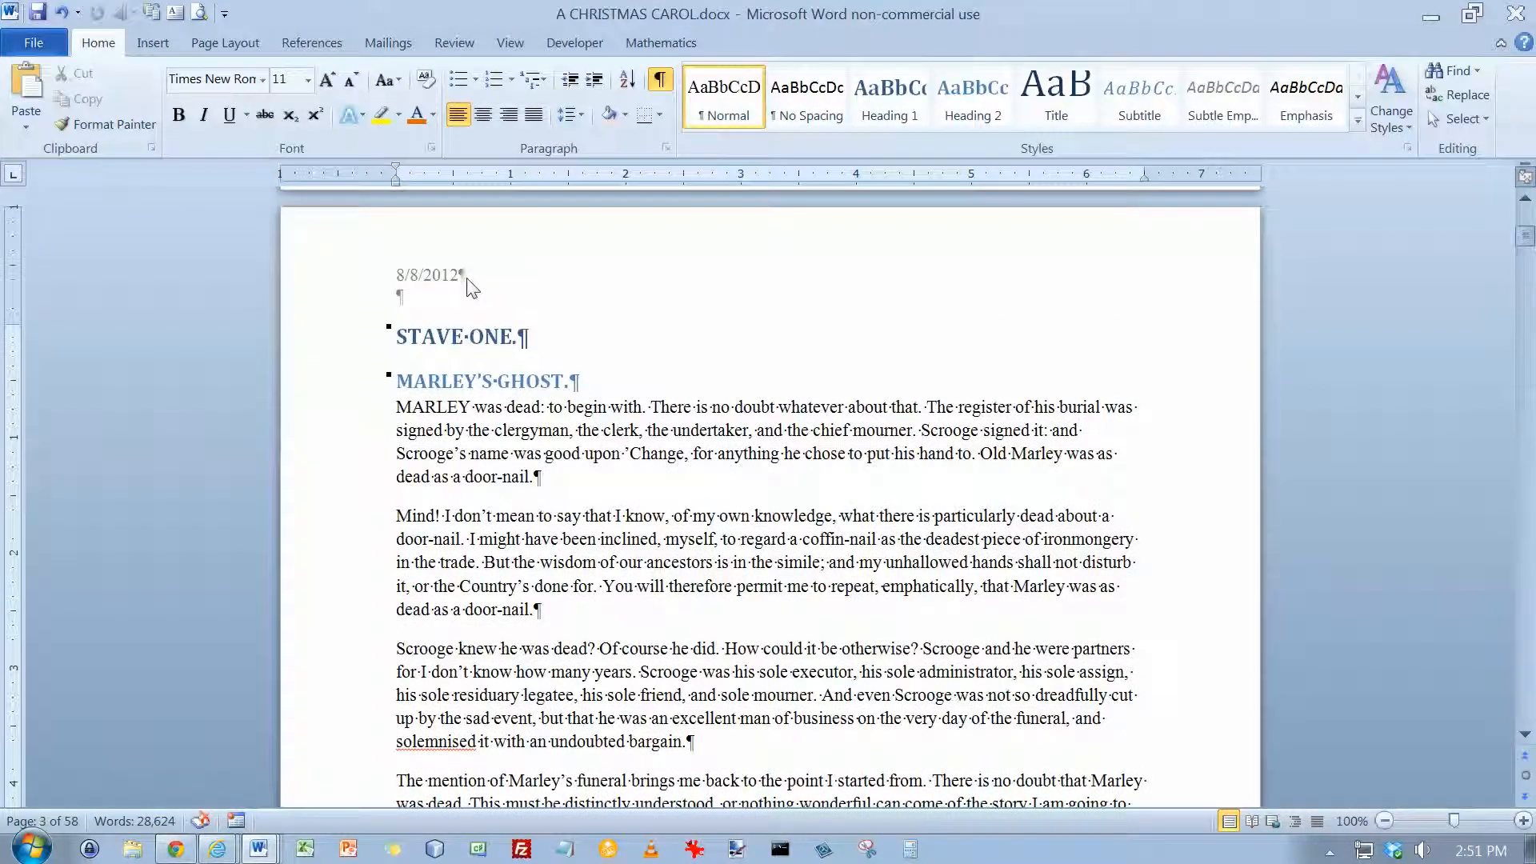
# Add a Plain Number page number to the header line at the right tab stop, two tabs after the date
pyautogui.doubleClick(465, 277)
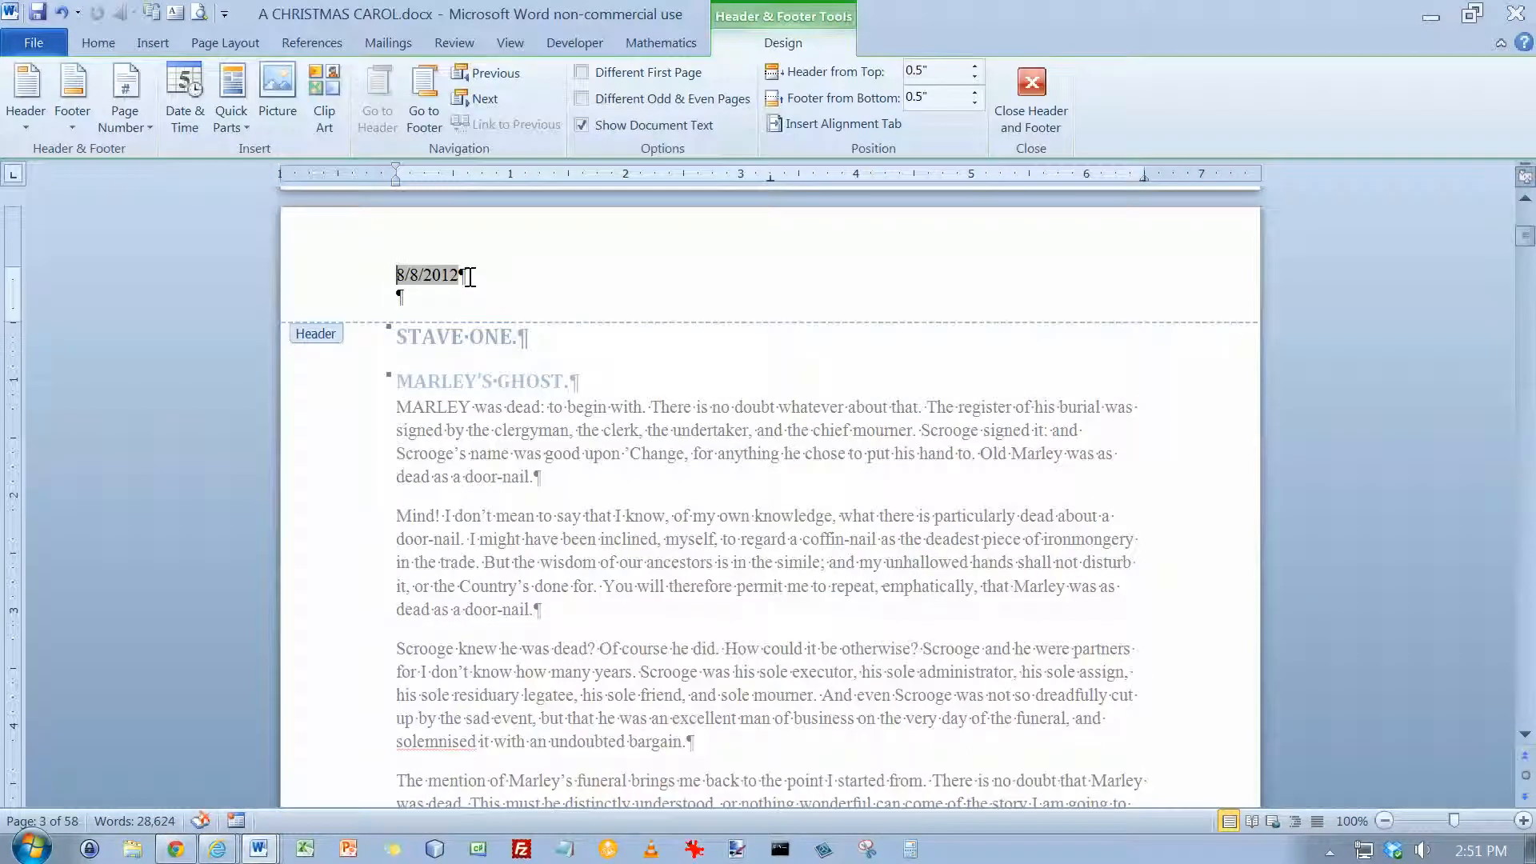
pyautogui.click(462, 278)
pyautogui.press('Tab')
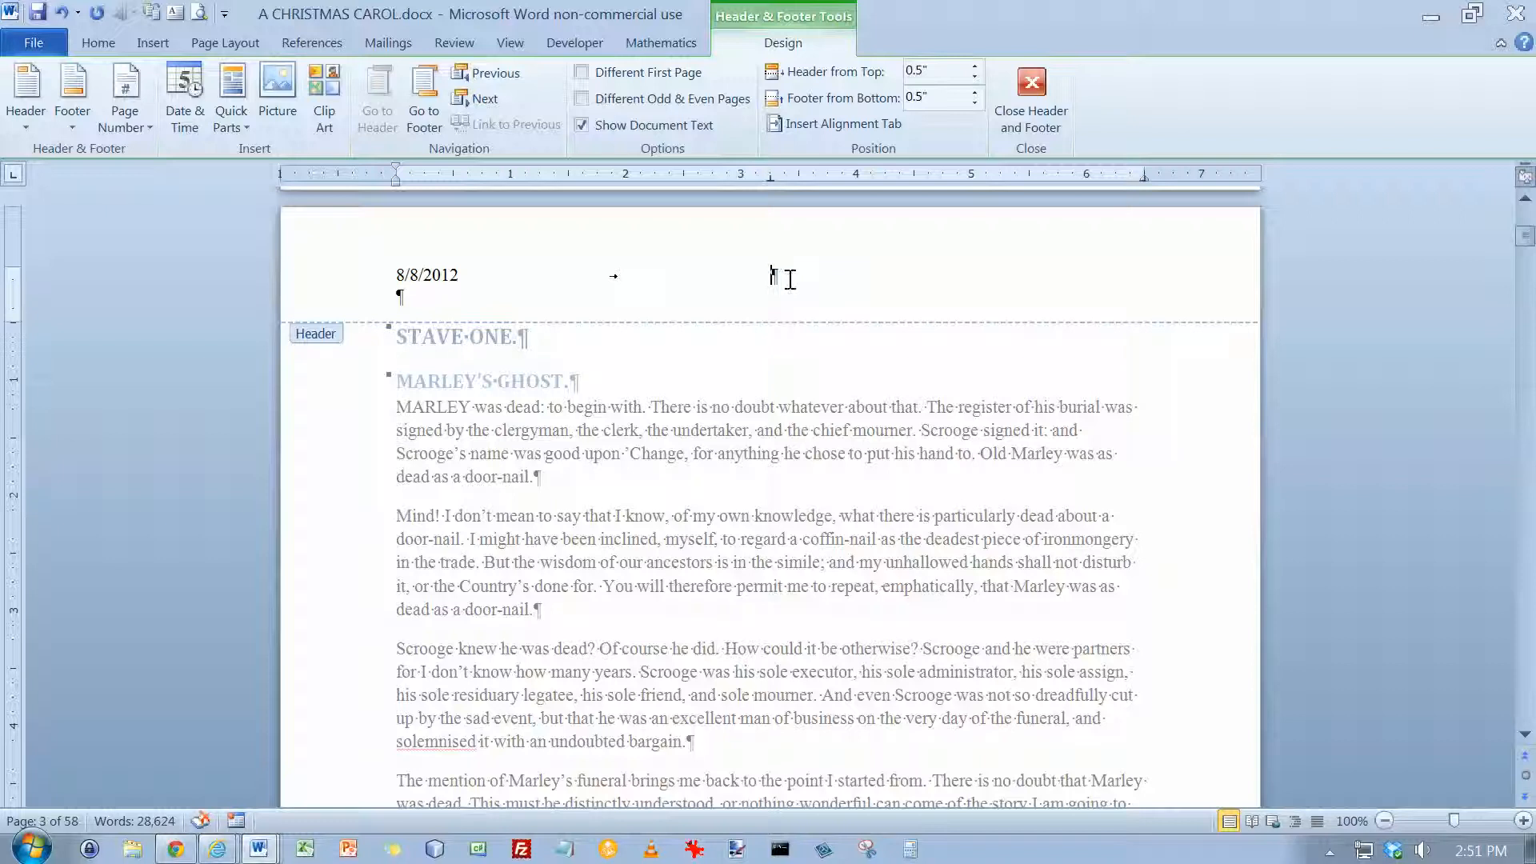
pyautogui.press('Tab')
pyautogui.click(145, 128)
pyautogui.moveTo(166, 231)
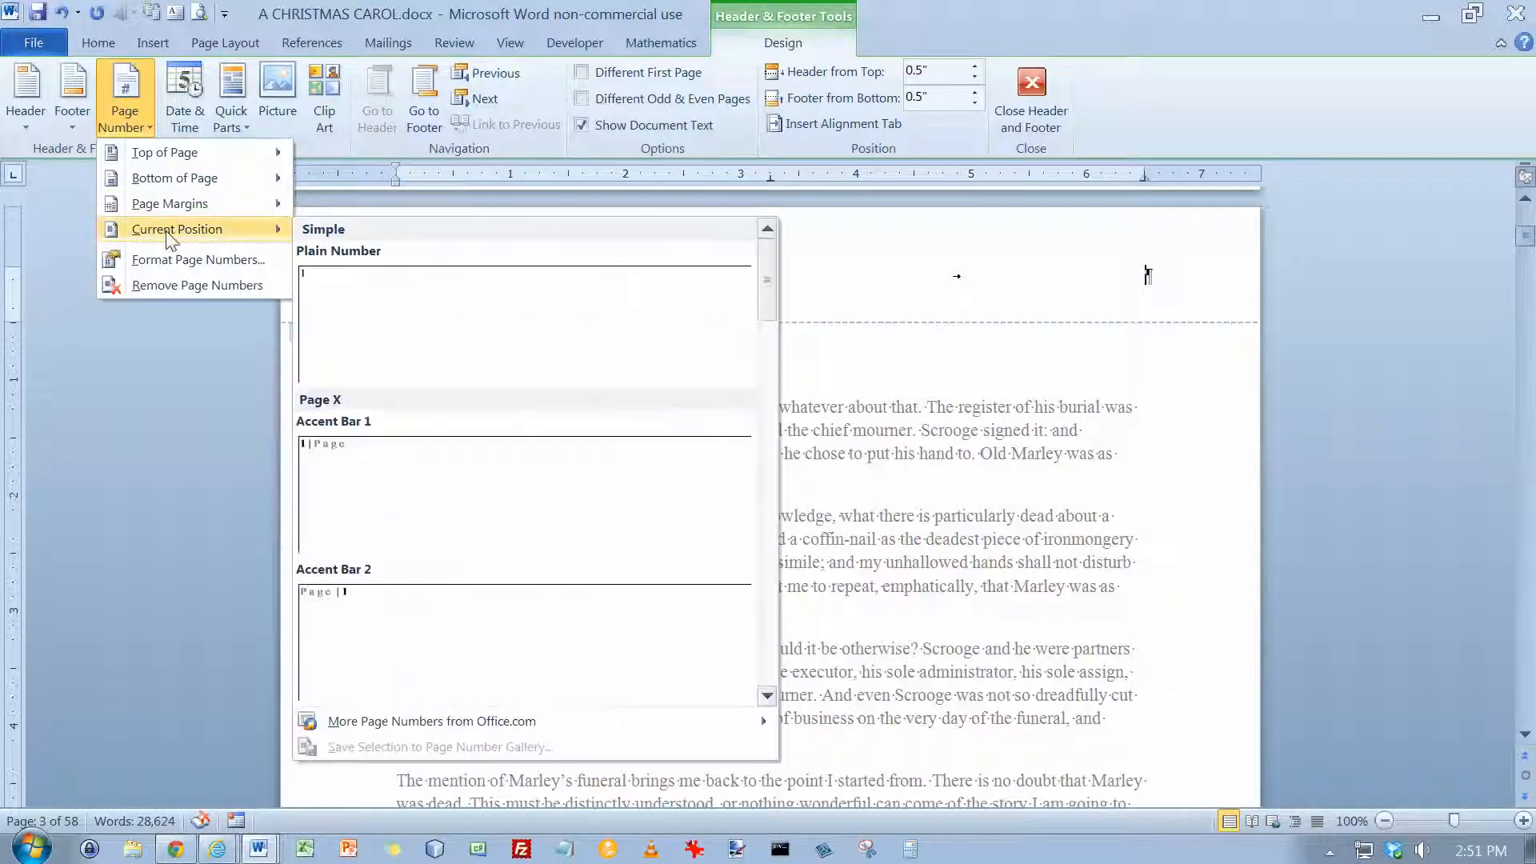
pyautogui.click(377, 308)
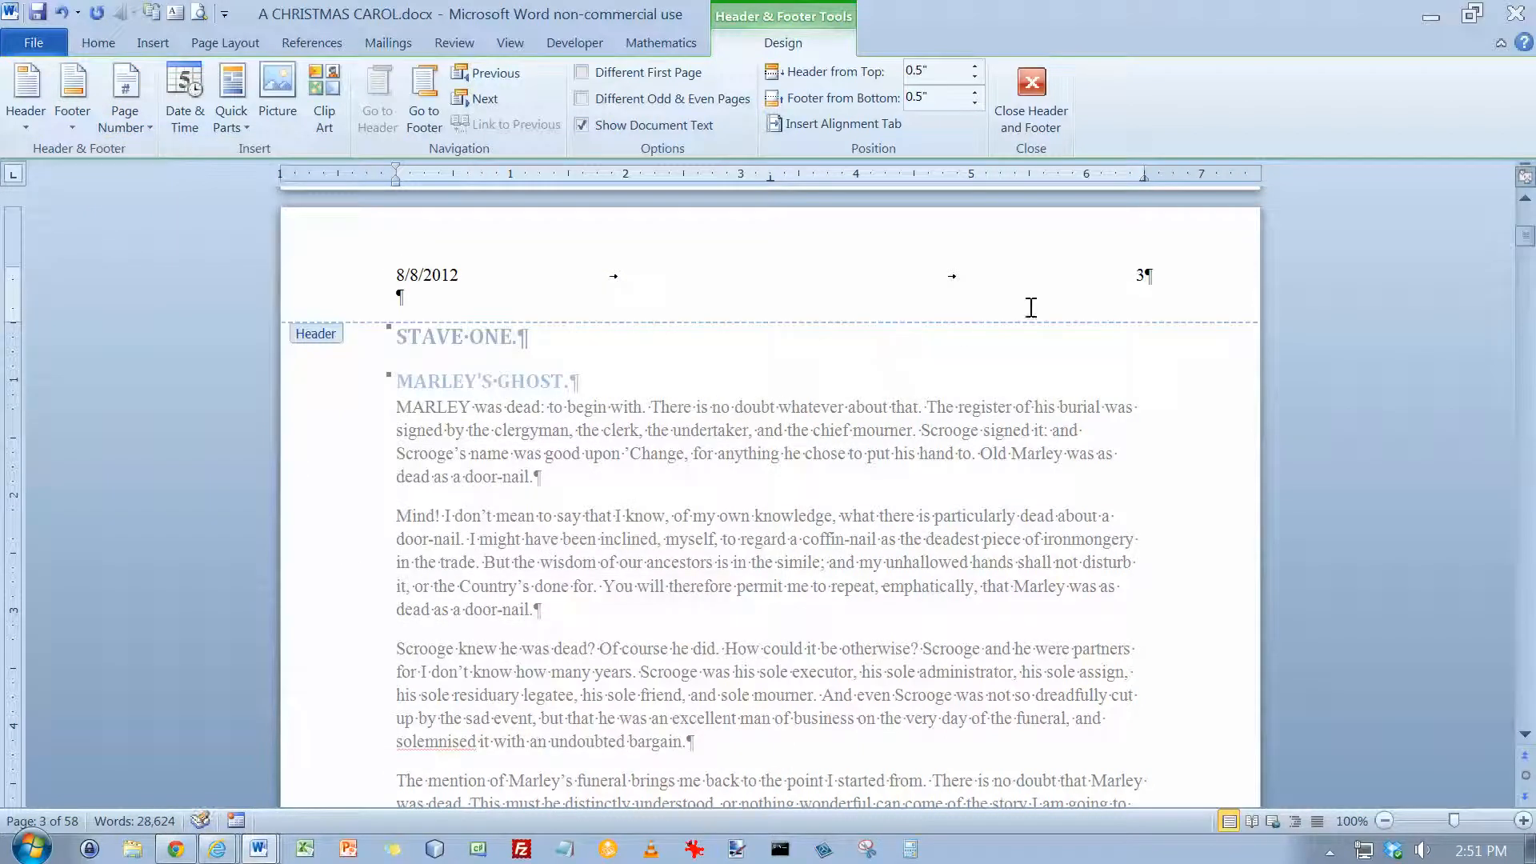
pyautogui.click(1131, 274)
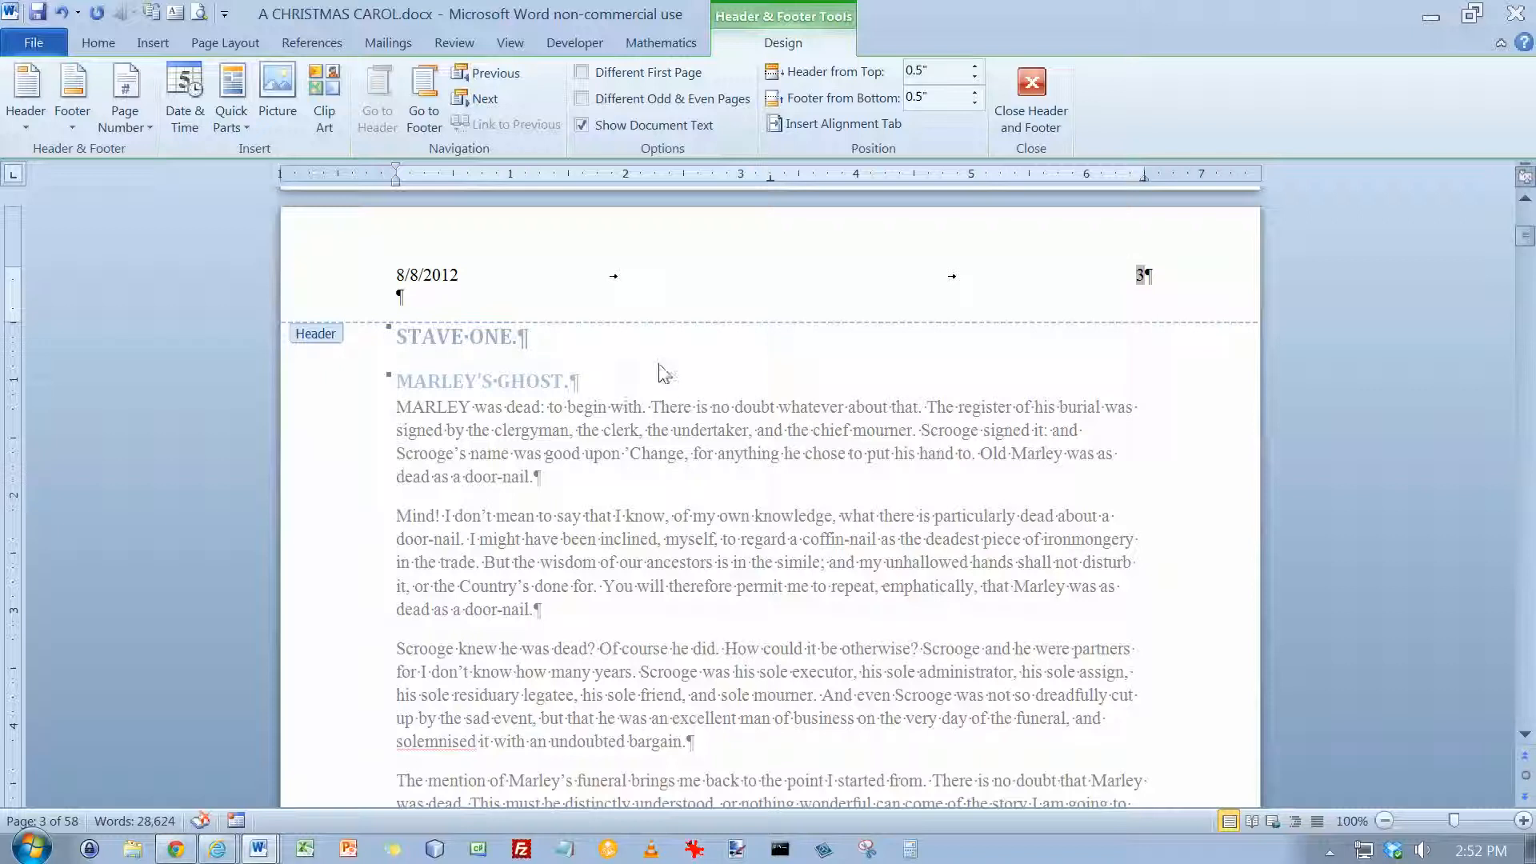
# Insert a FileName field with no special format and without the path into the footer
pyautogui.click(424, 100)
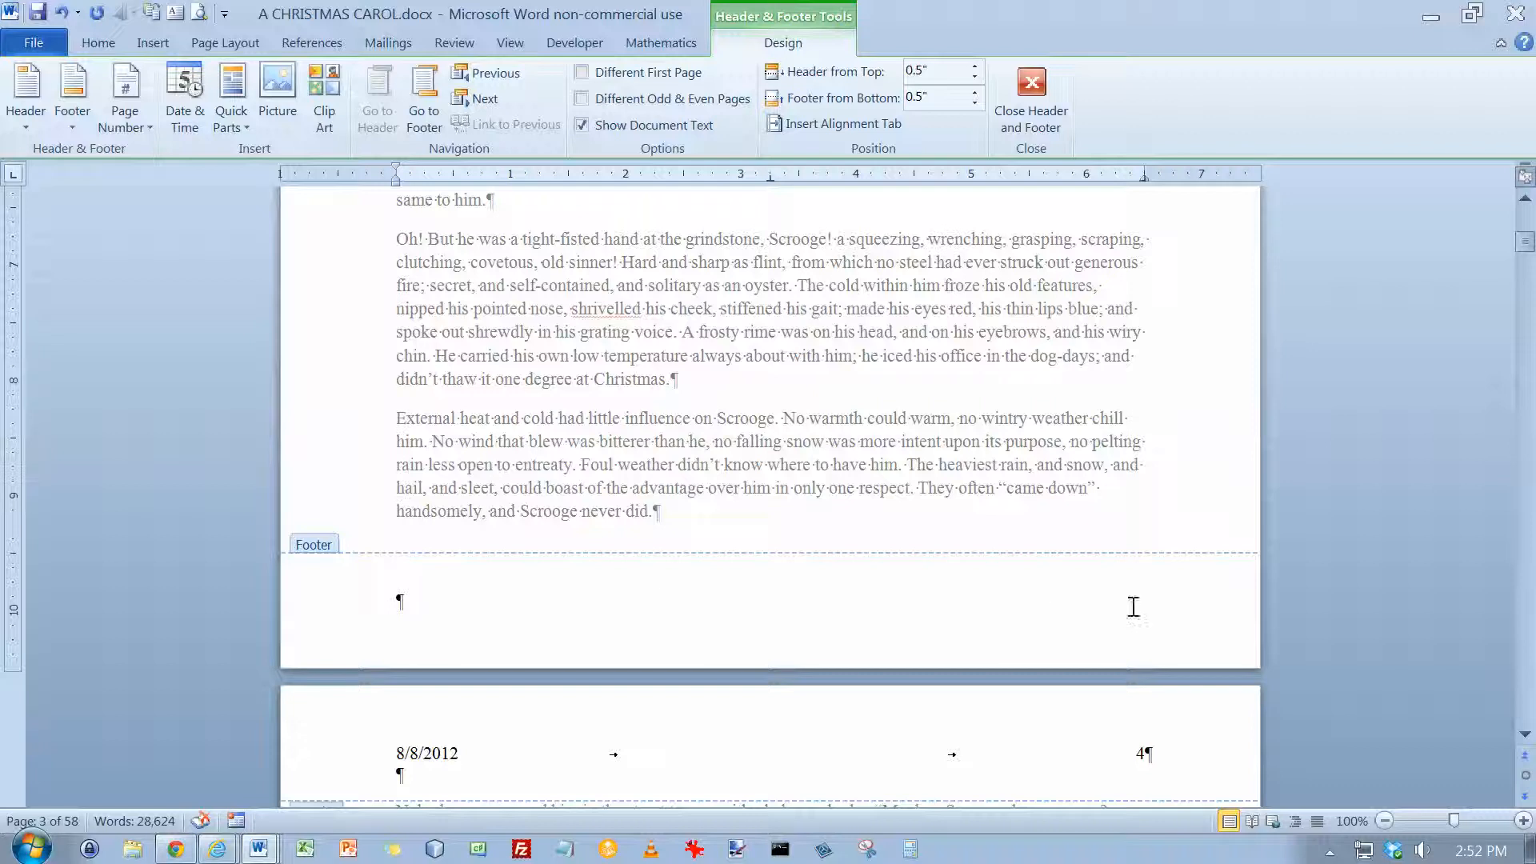
pyautogui.click(427, 96)
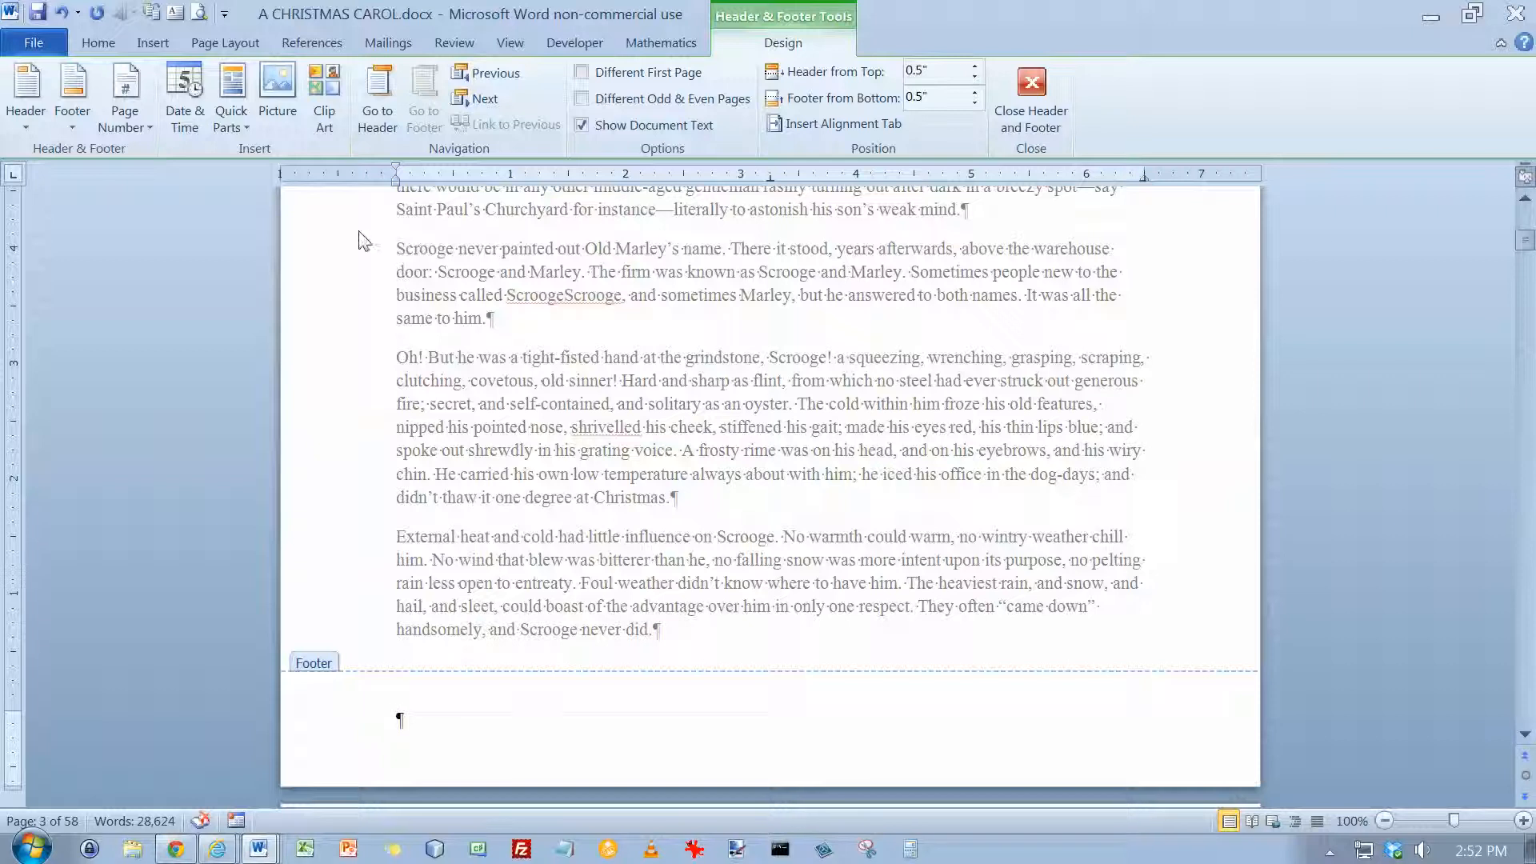
pyautogui.click(238, 126)
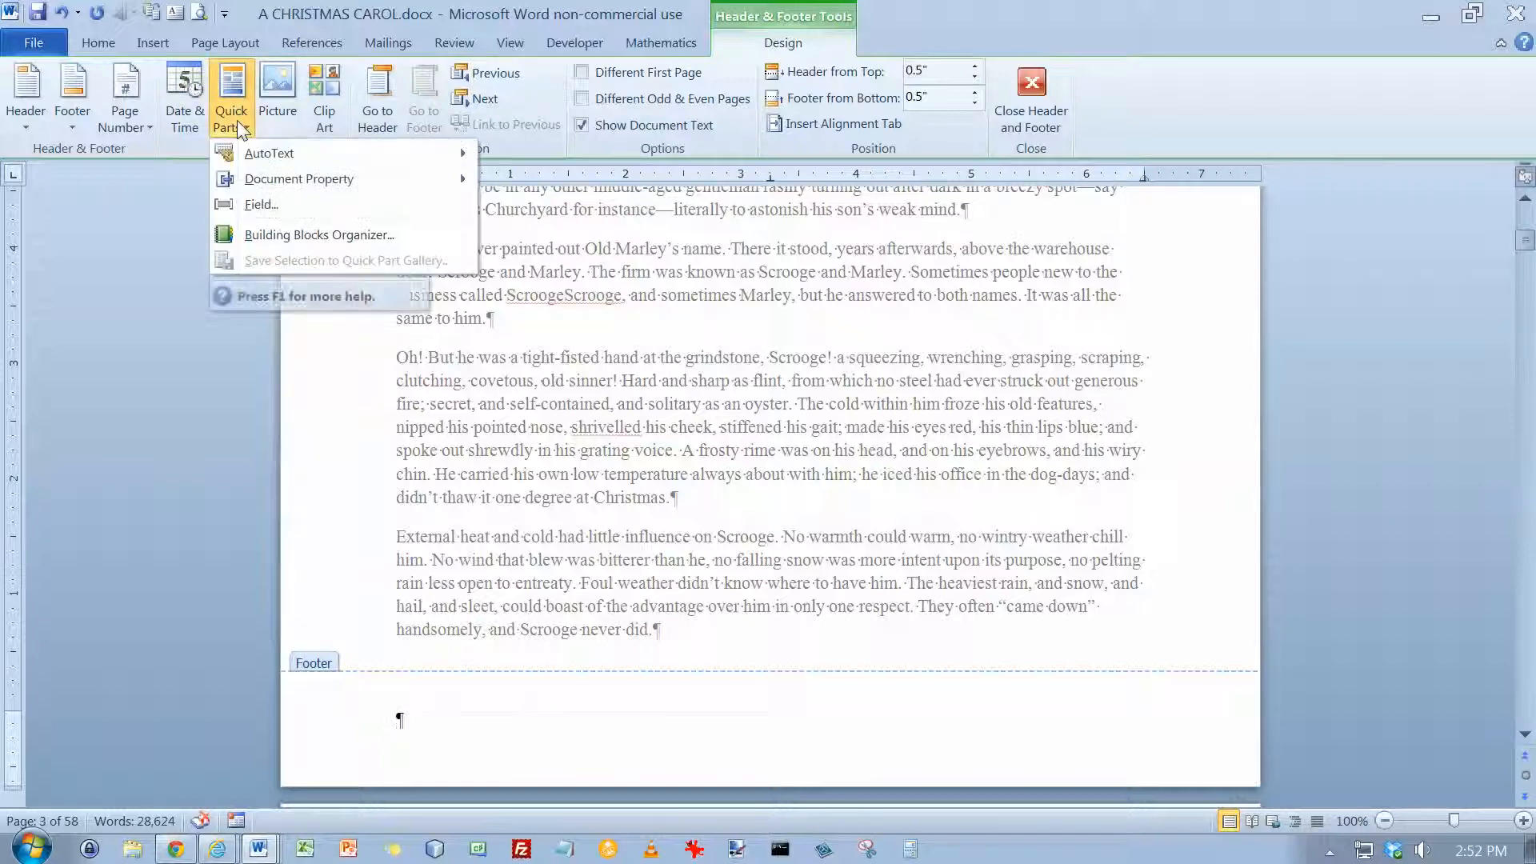
pyautogui.click(261, 206)
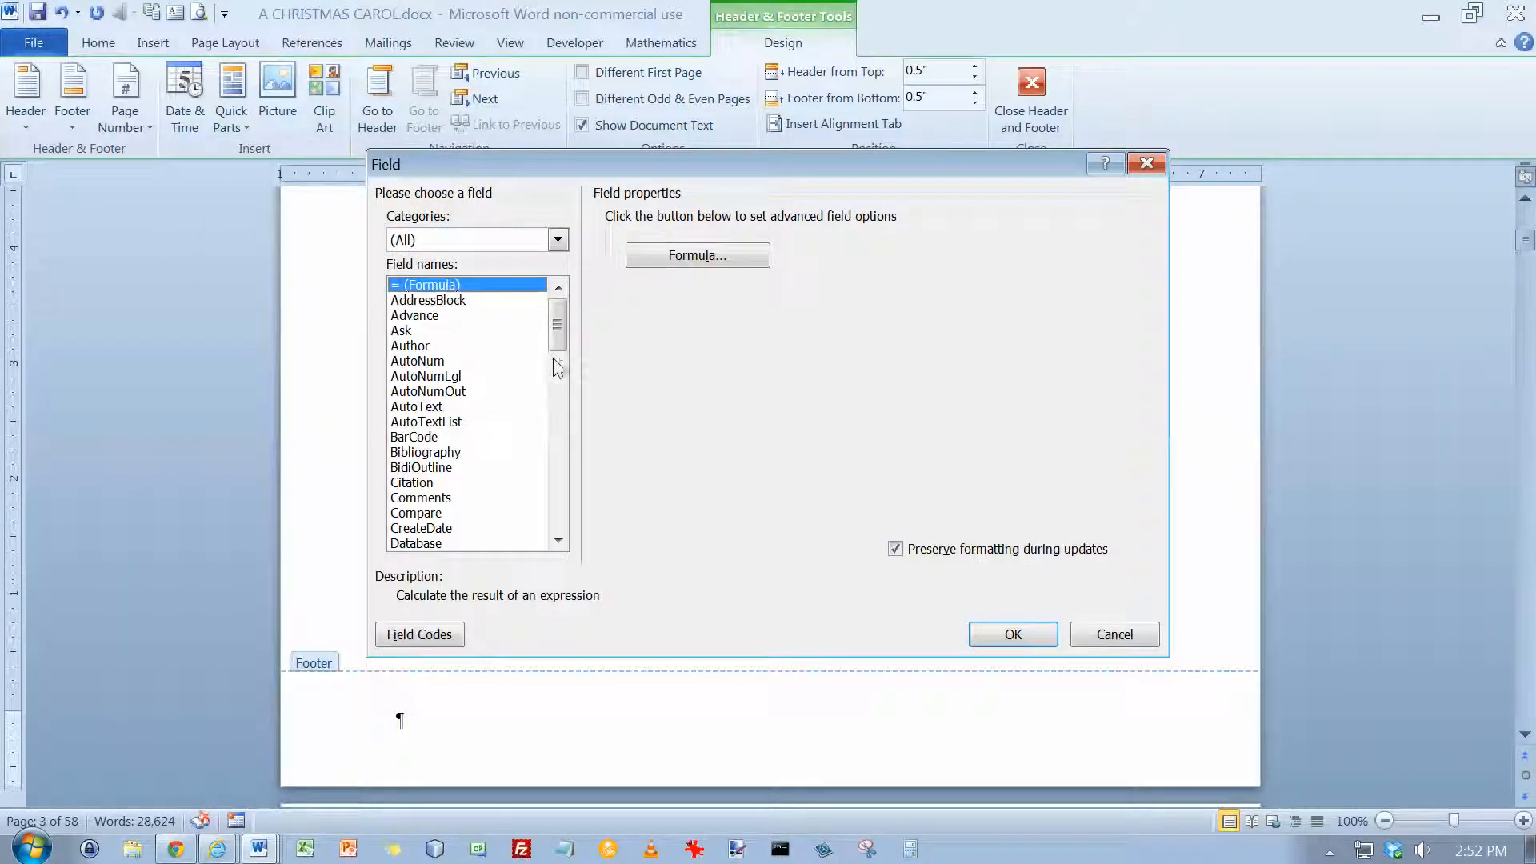
pyautogui.scroll(-20, 566, 432)
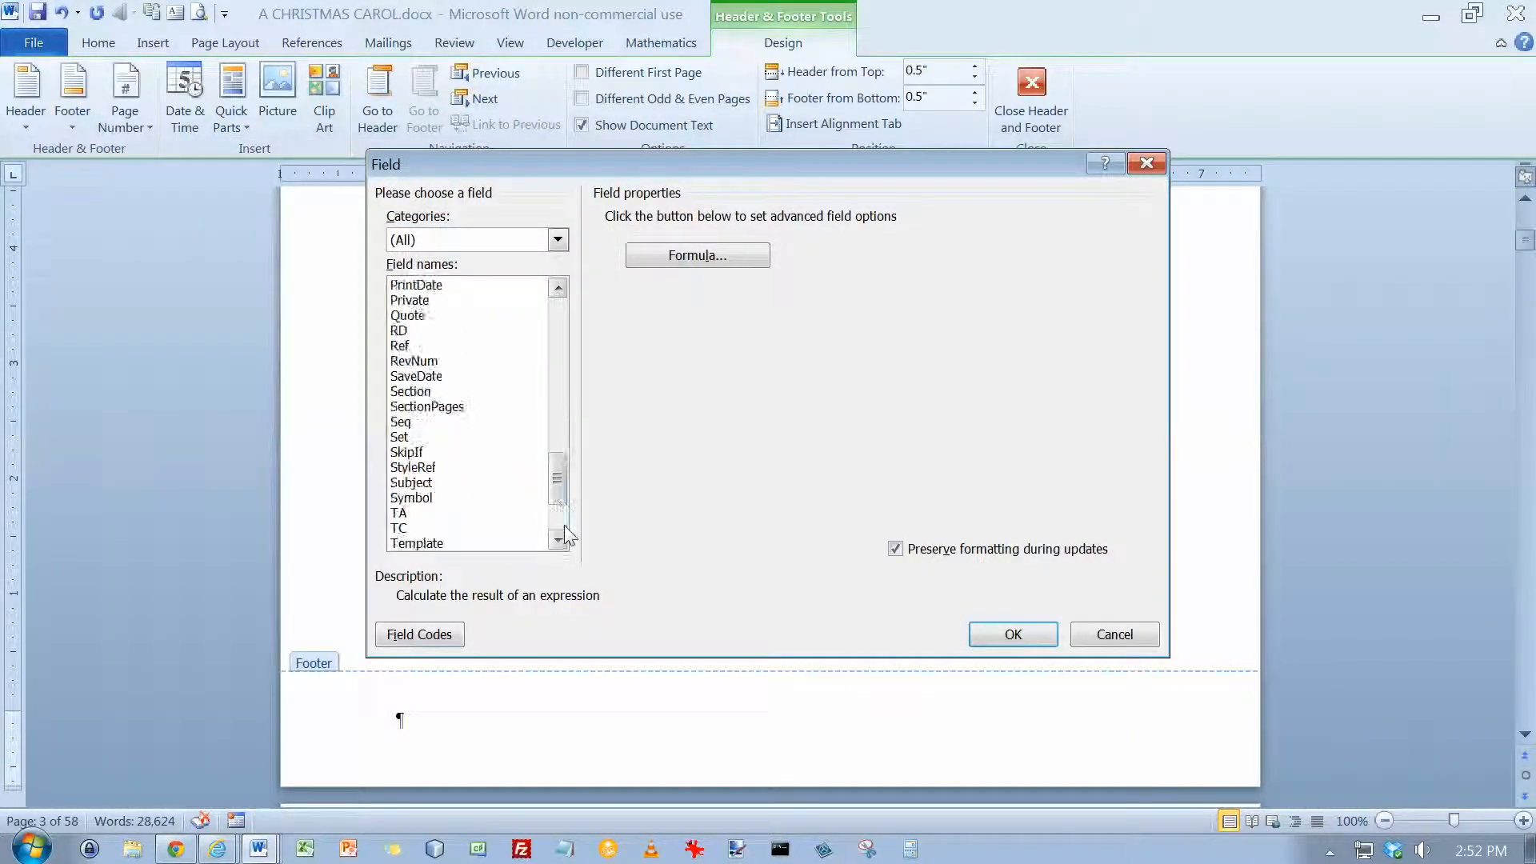
pyautogui.moveTo(560, 515); pyautogui.dragTo(563, 337)
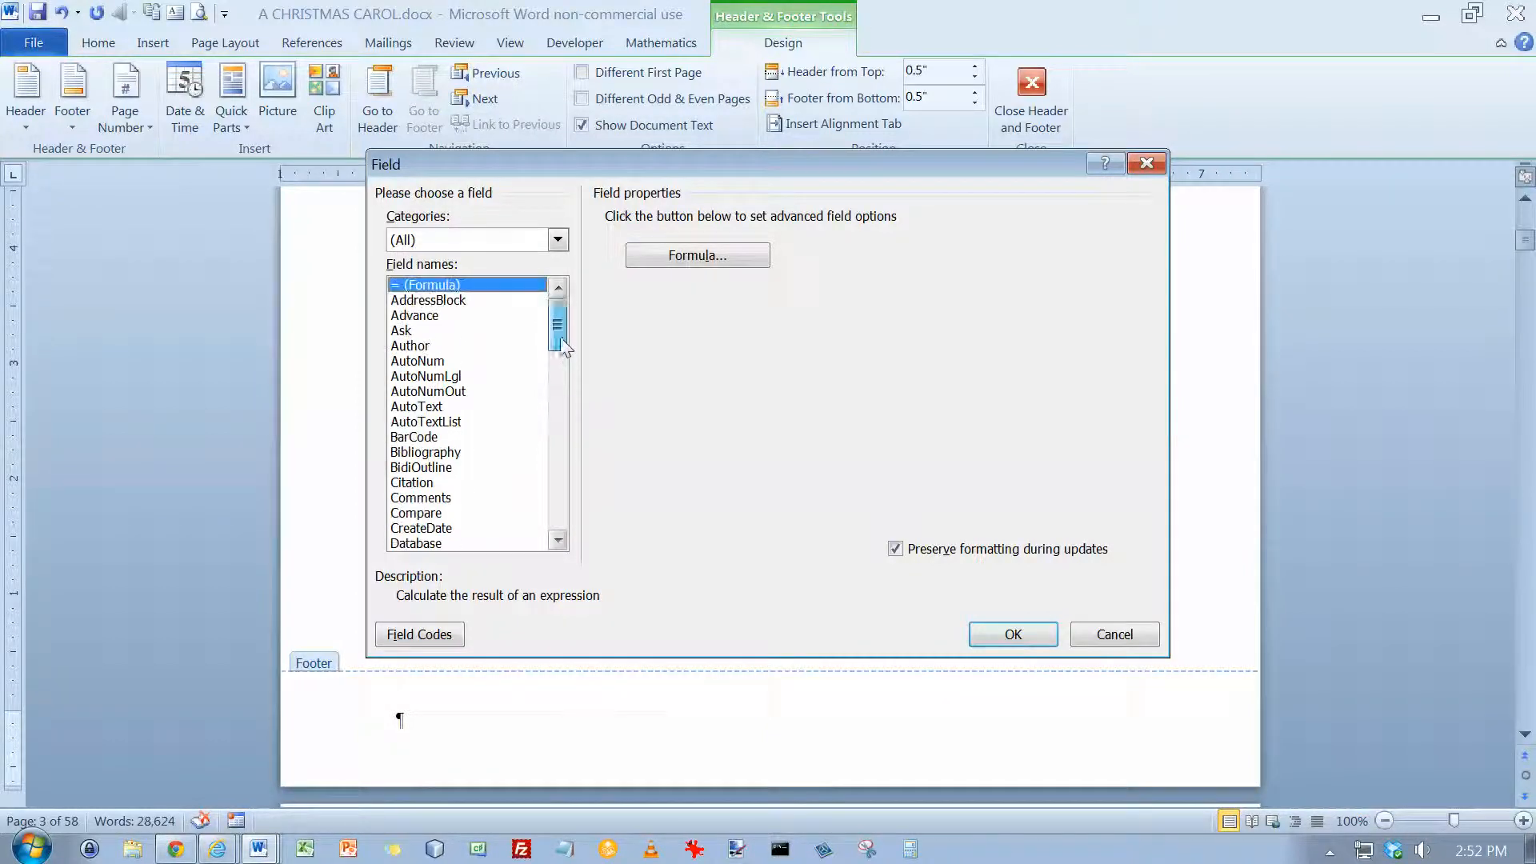
pyautogui.click(558, 458)
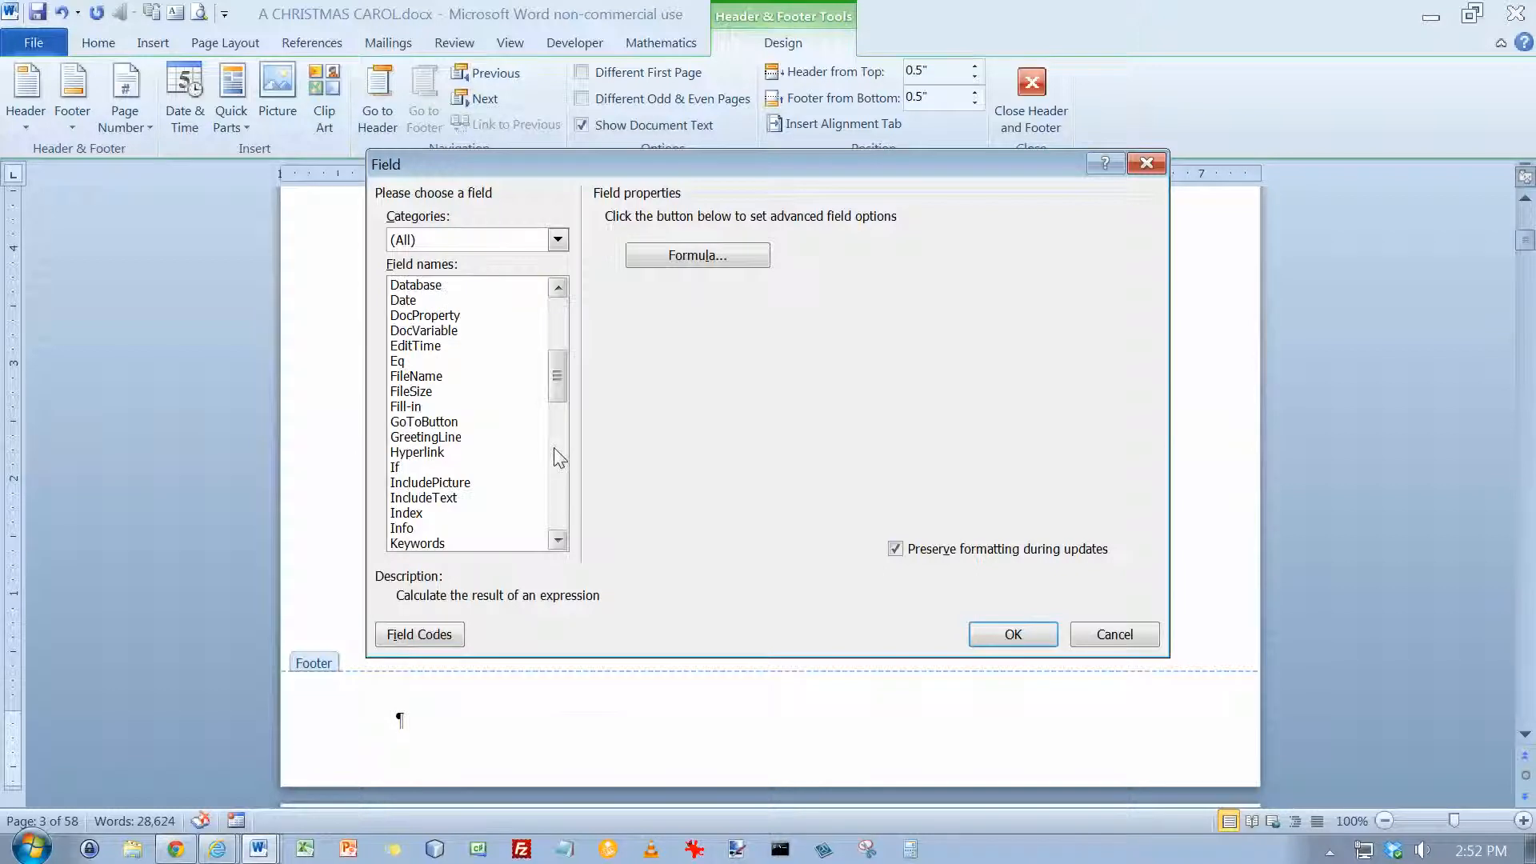
pyautogui.click(422, 377)
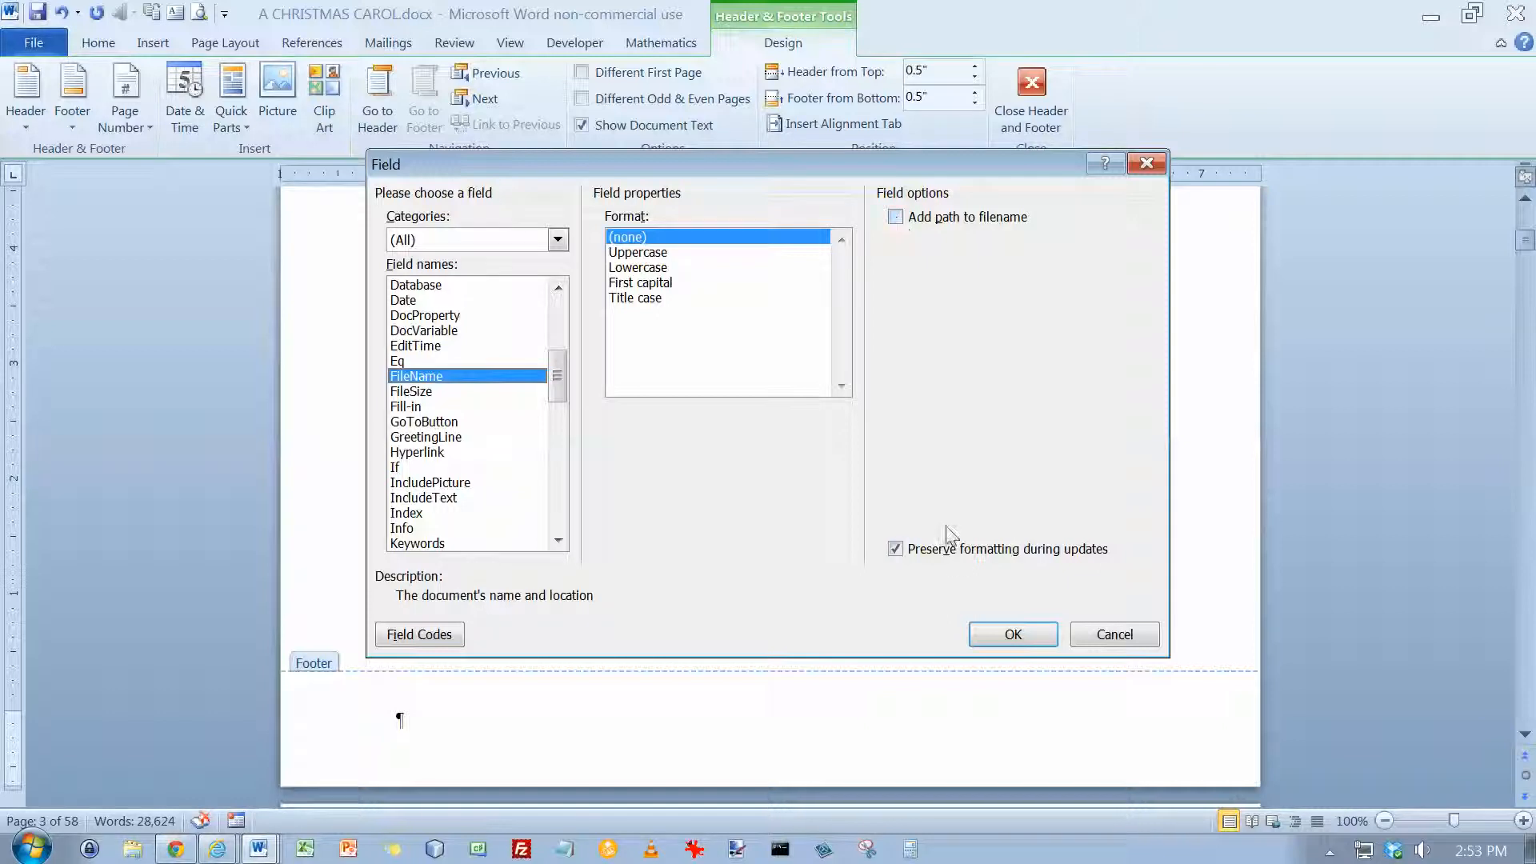
pyautogui.click(1013, 634)
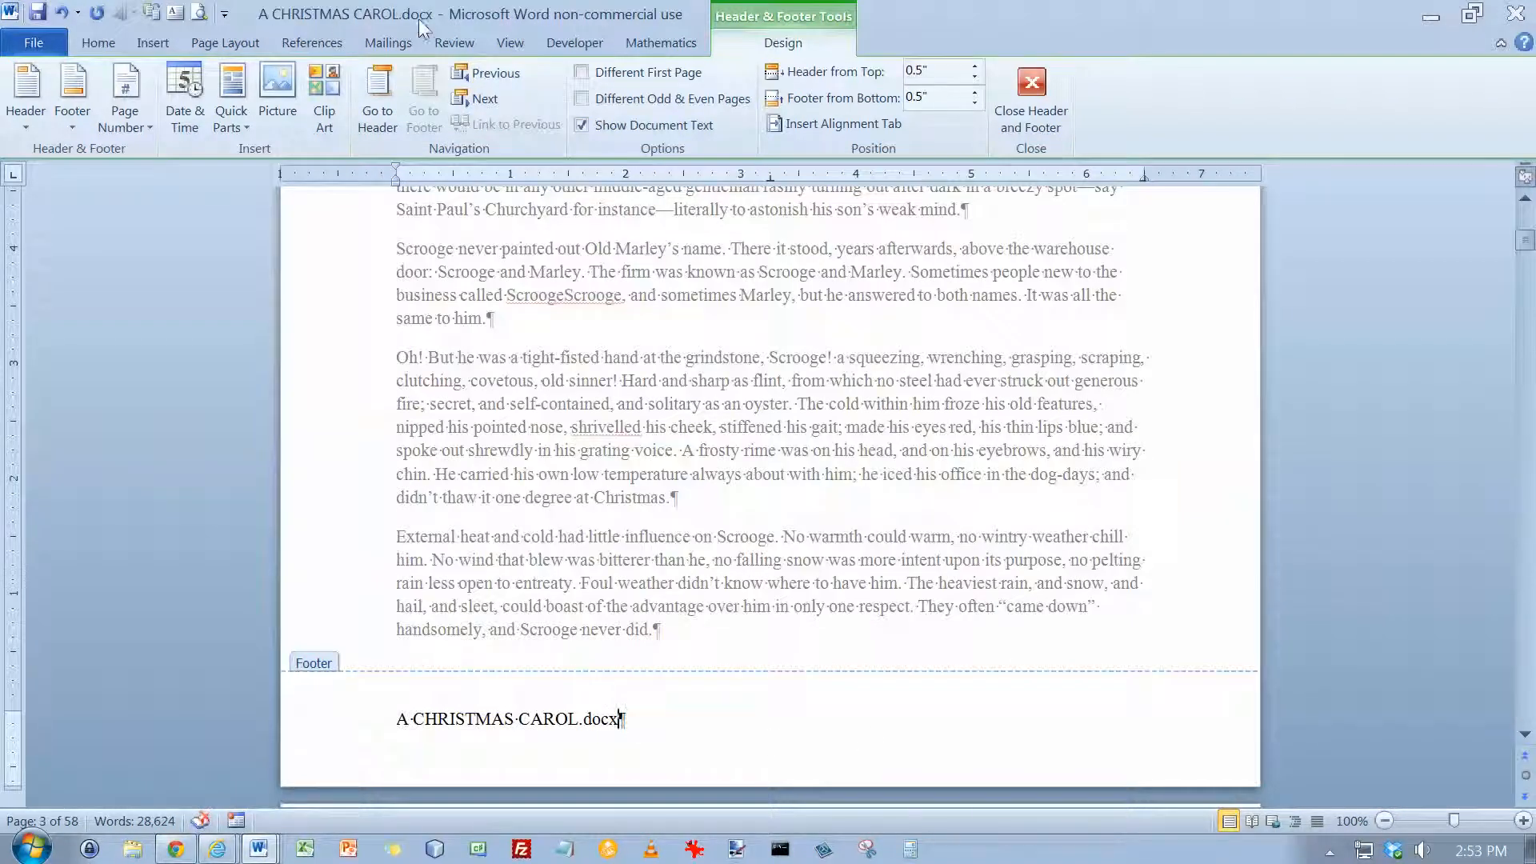
# Update the file name field in the footer
pyautogui.click(589, 722)
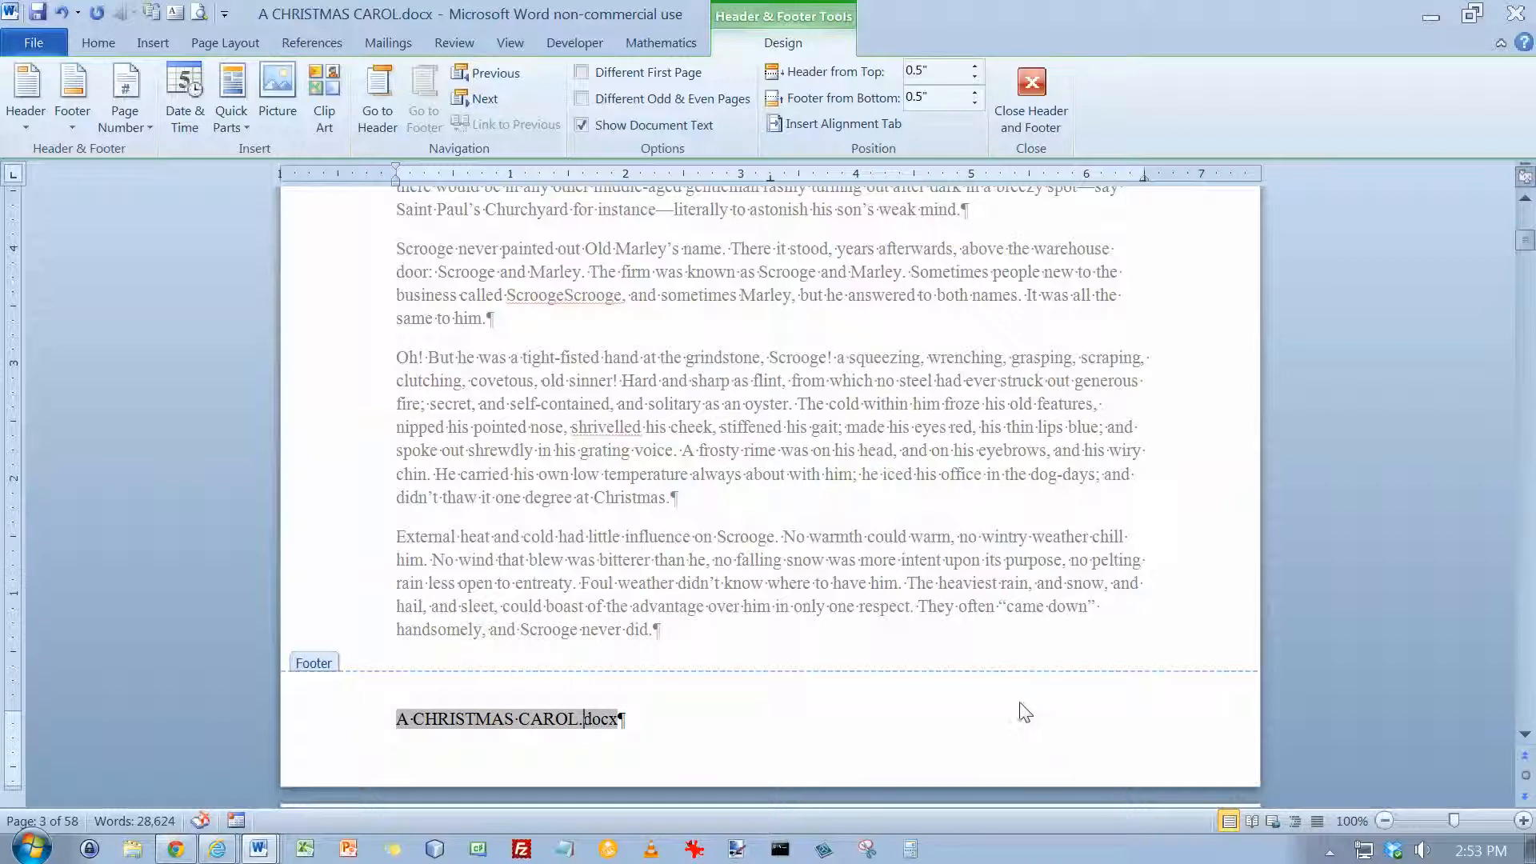
pyautogui.click(669, 724)
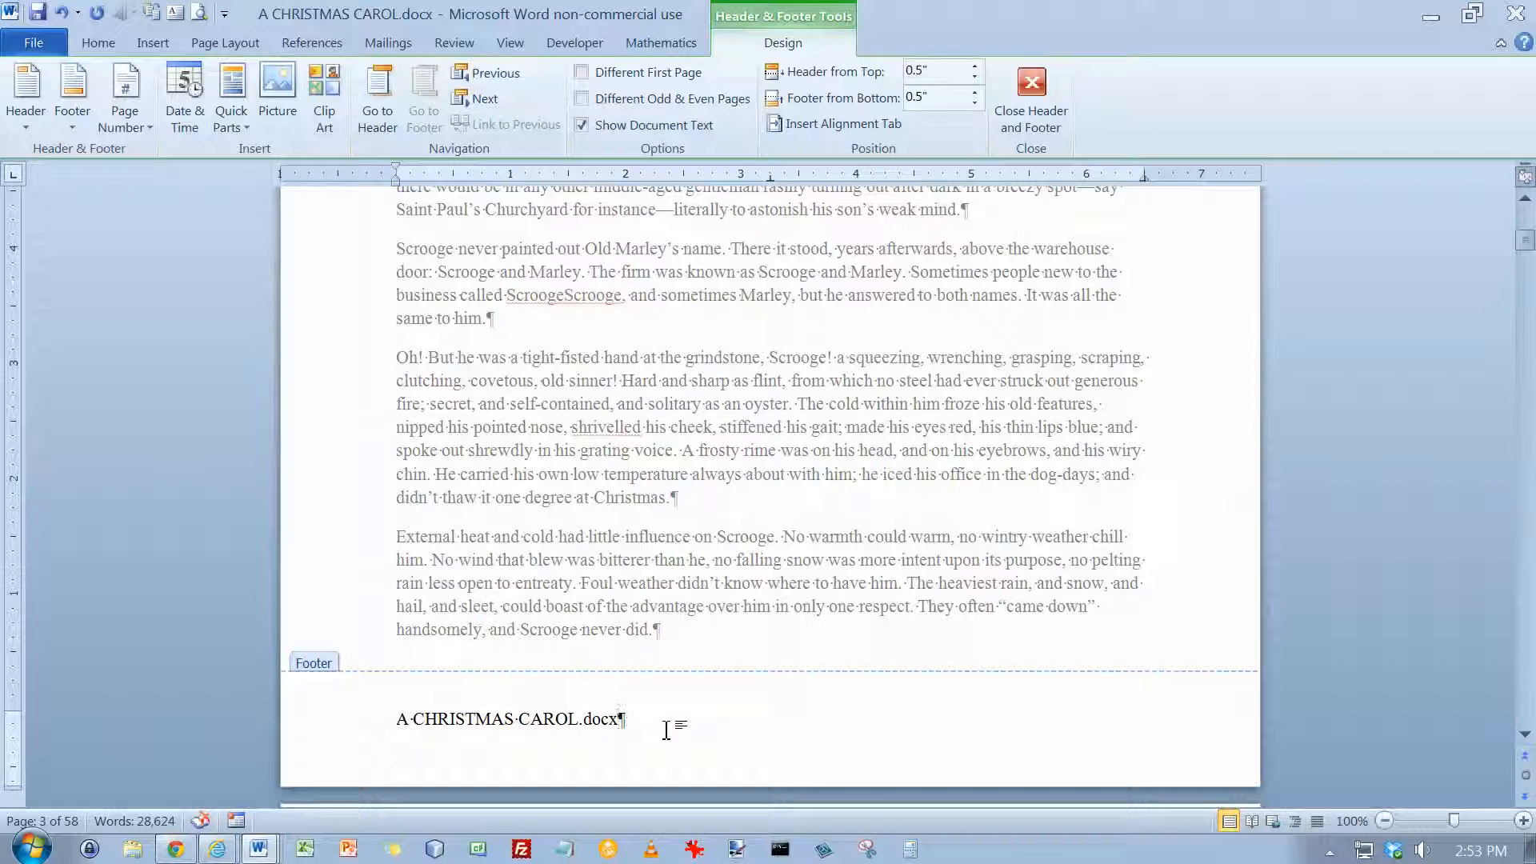
pyautogui.rightClick(610, 718)
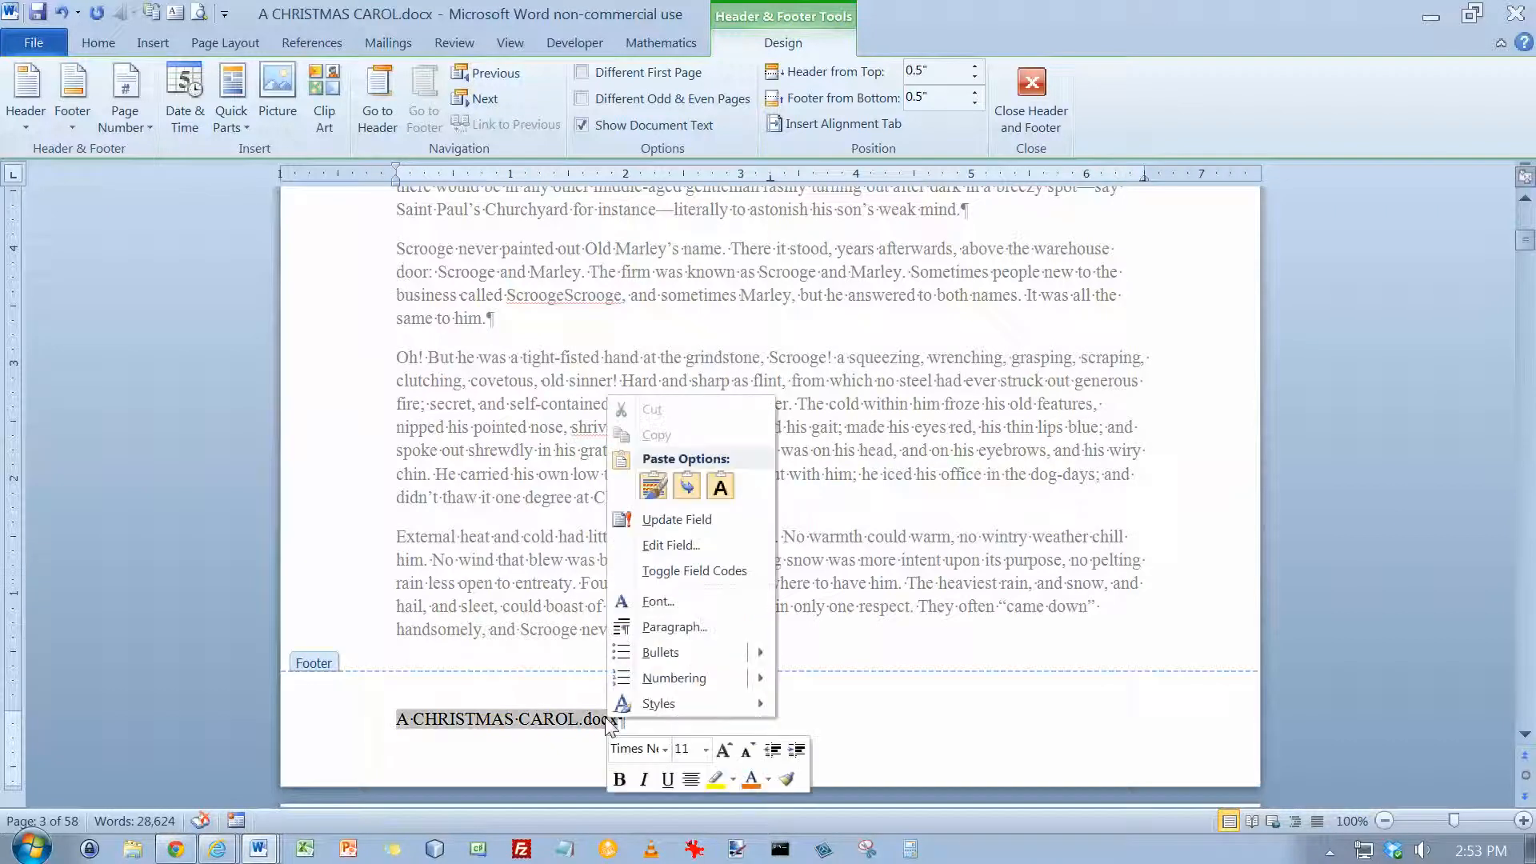
pyautogui.click(678, 520)
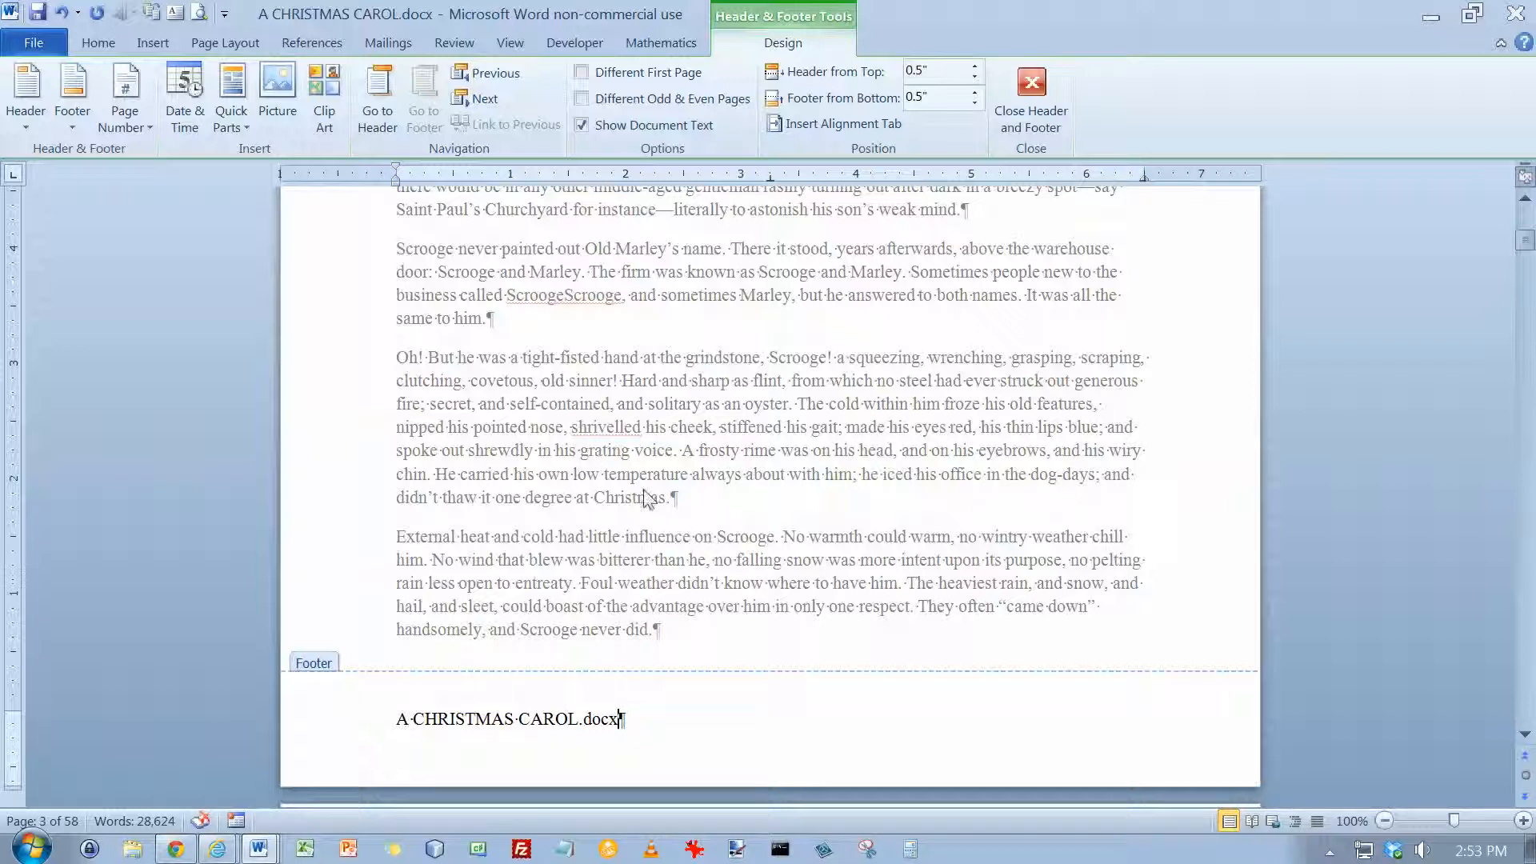
# Leave the footer for the body text, and reopen and close the header on the STAVE ONE page
pyautogui.click(1526, 199)
pyautogui.click(1525, 199)
pyautogui.click(1526, 198)
pyautogui.click(1525, 198)
pyautogui.click(1526, 198)
pyautogui.click(1526, 199)
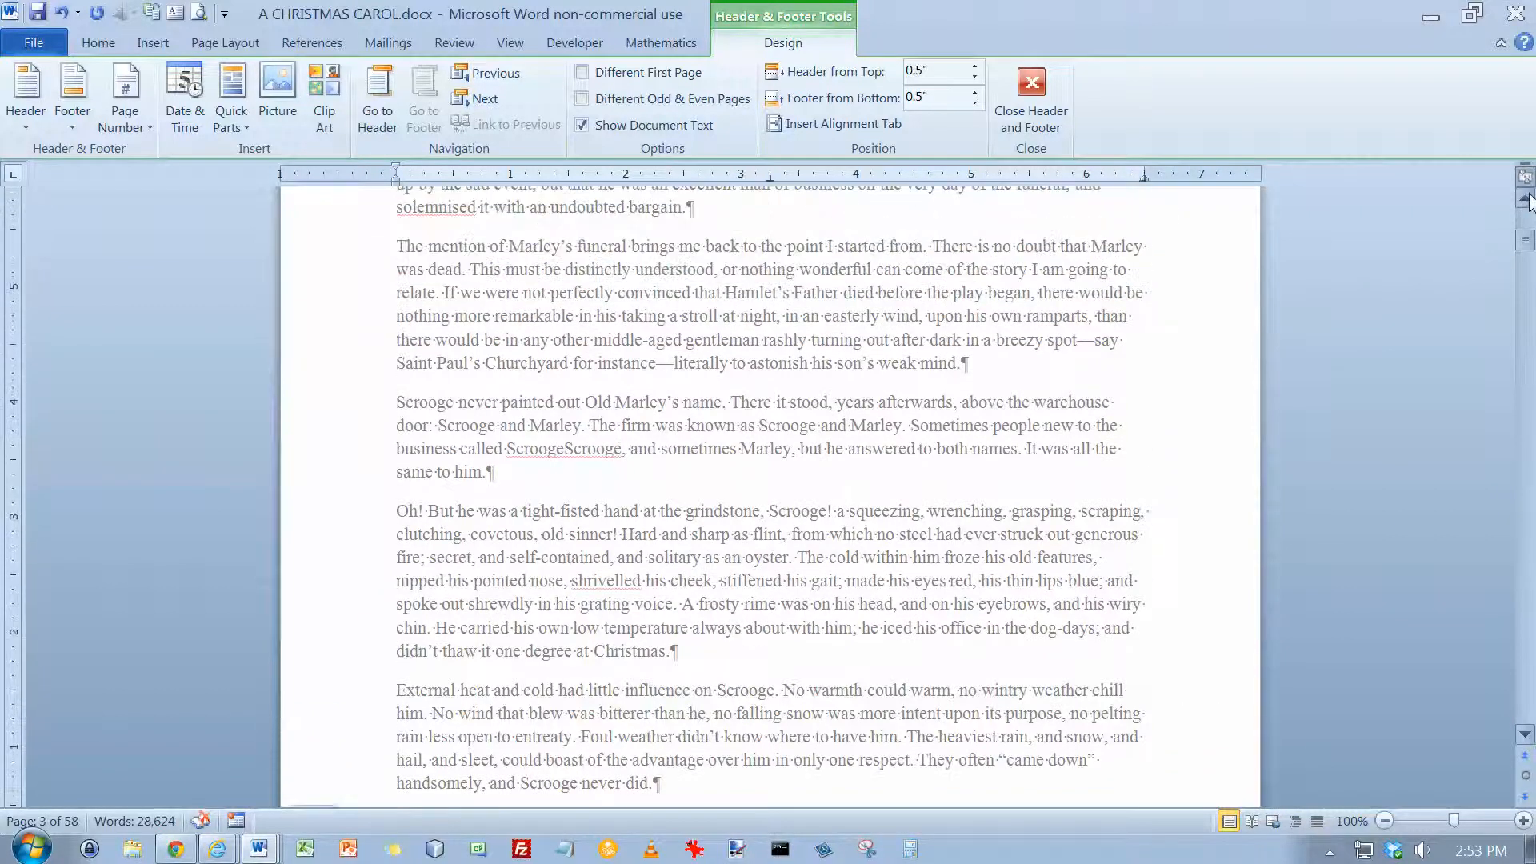
pyautogui.doubleClick(612, 260)
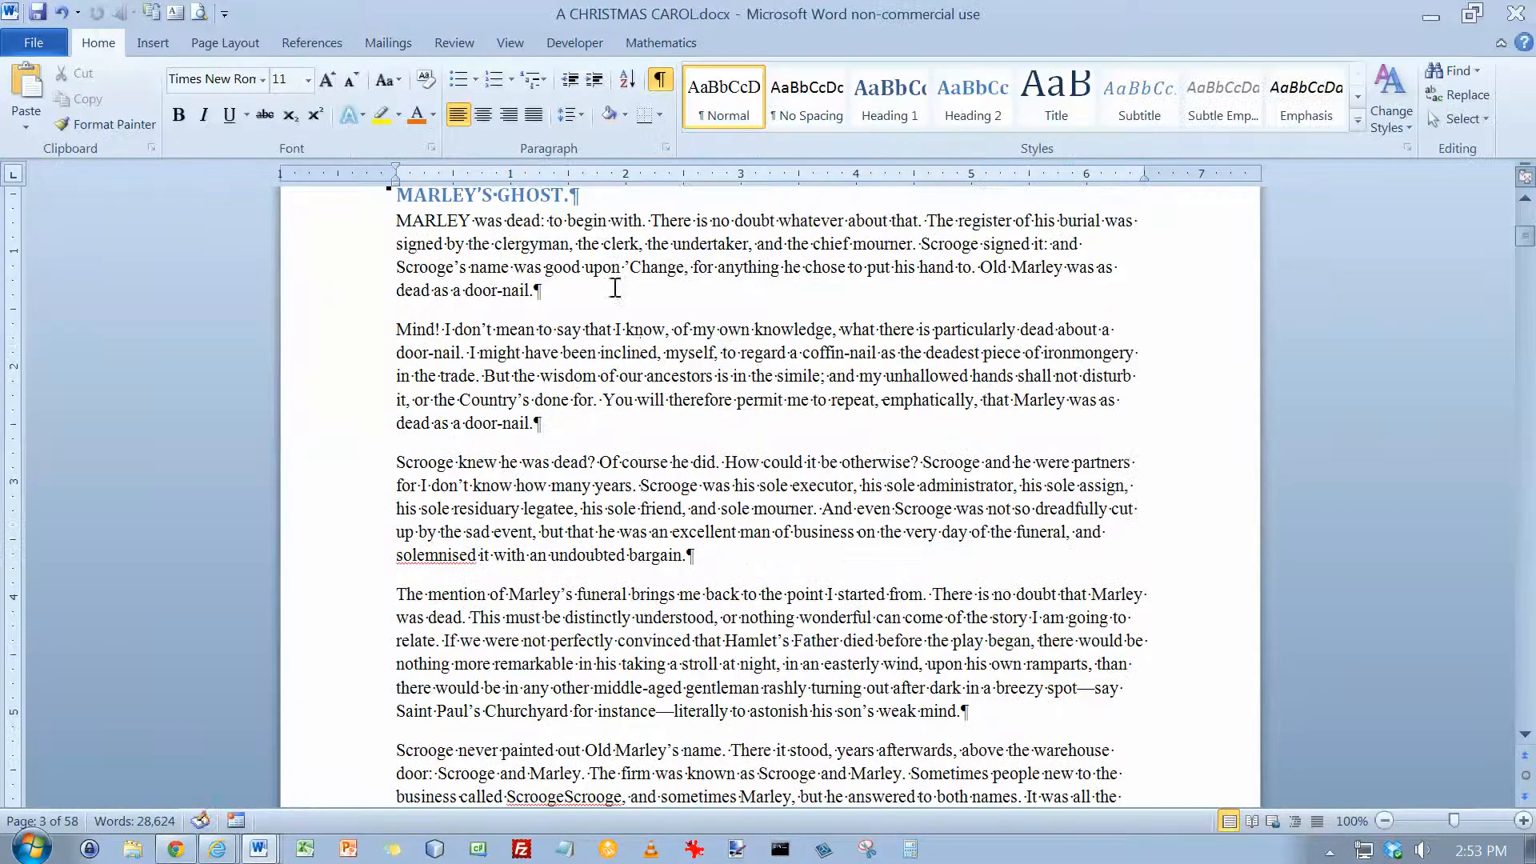
pyautogui.scroll(3, 629, 348)
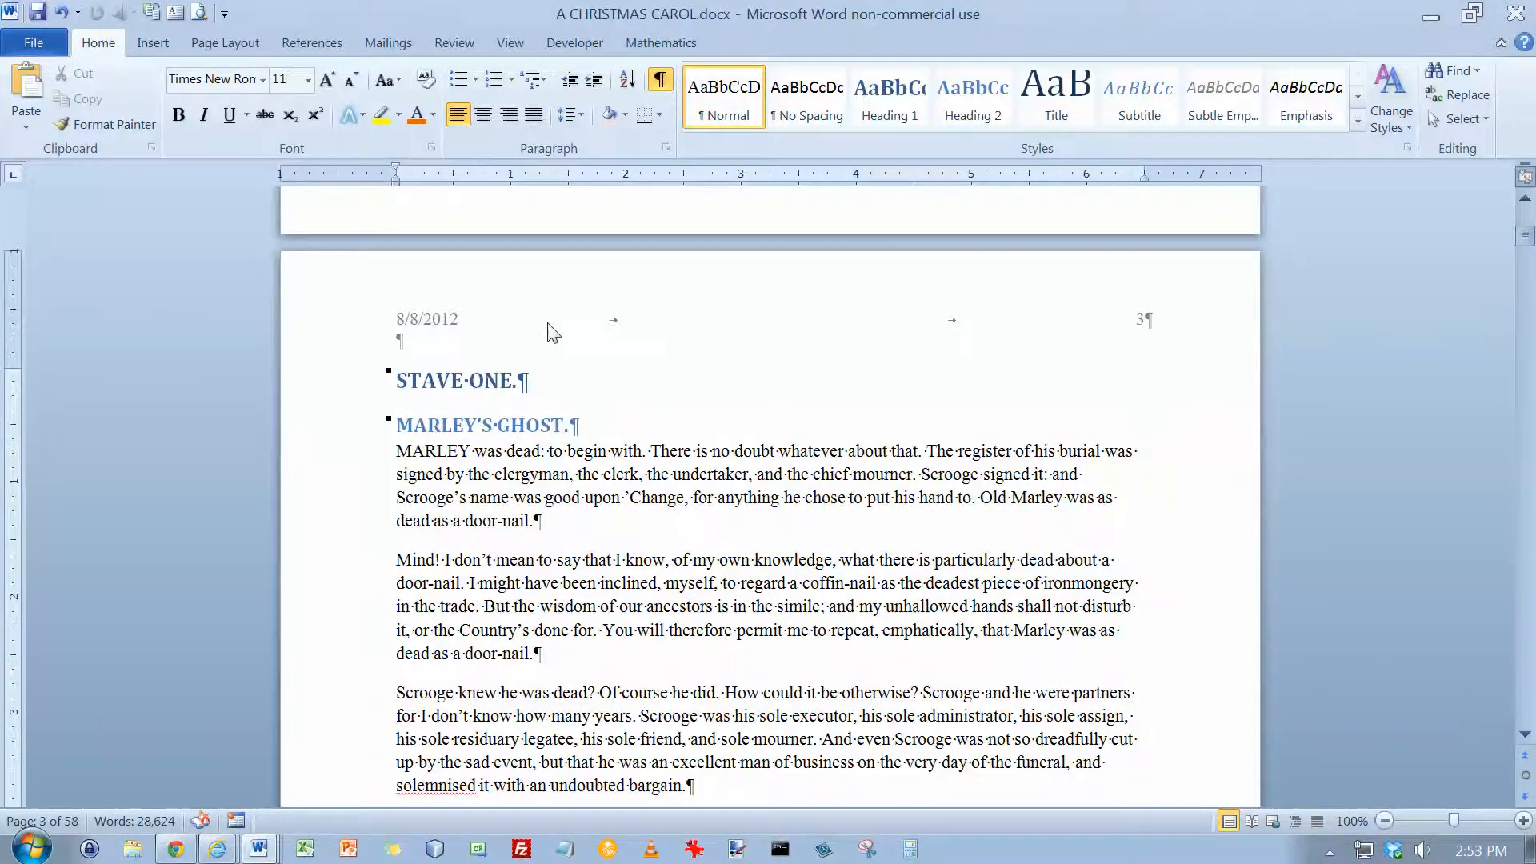
pyautogui.doubleClick(462, 319)
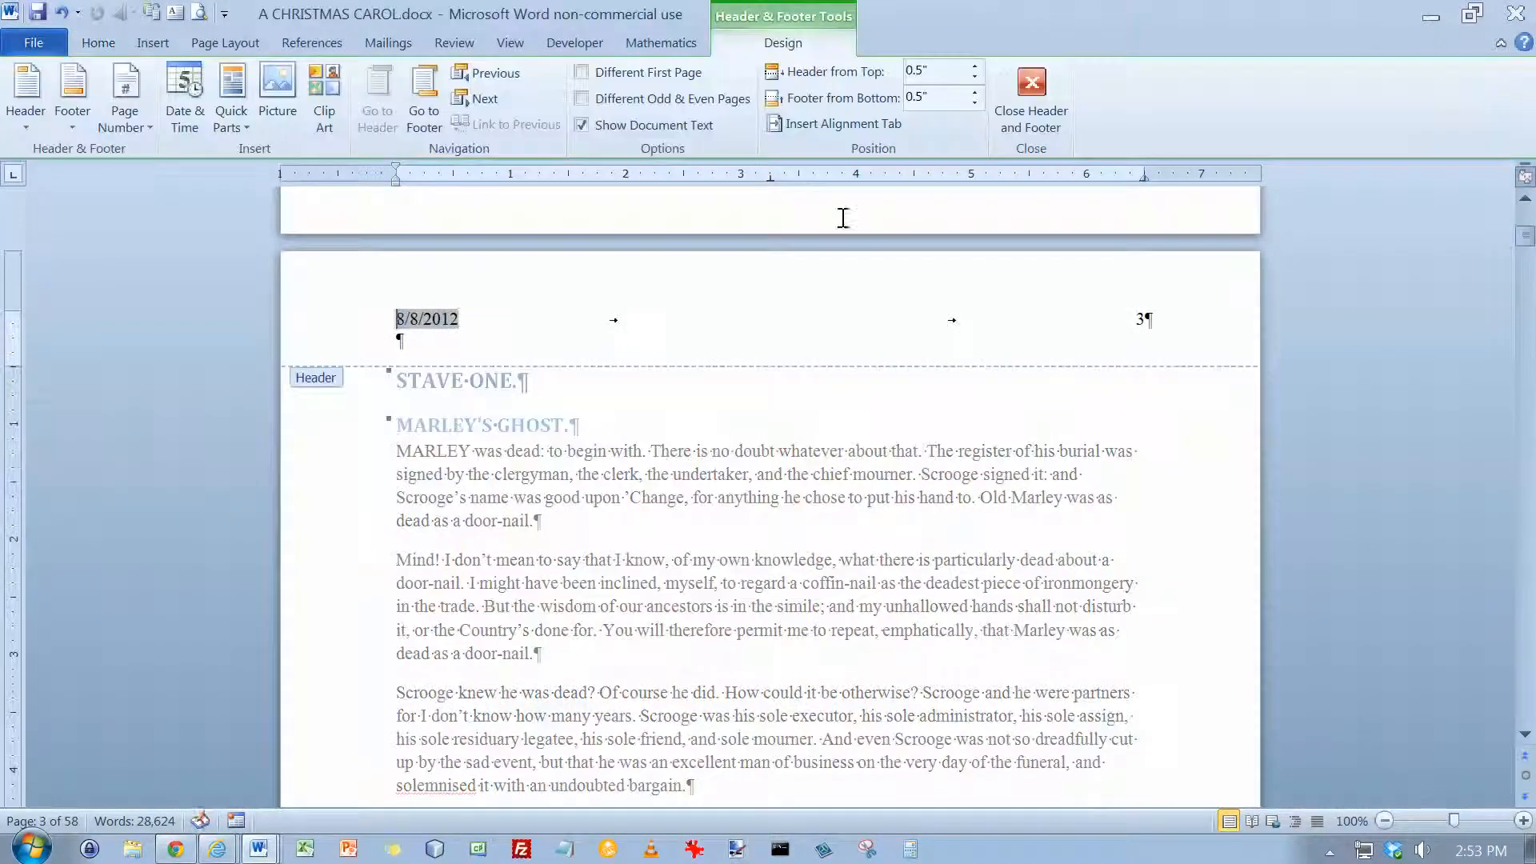
pyautogui.click(1031, 95)
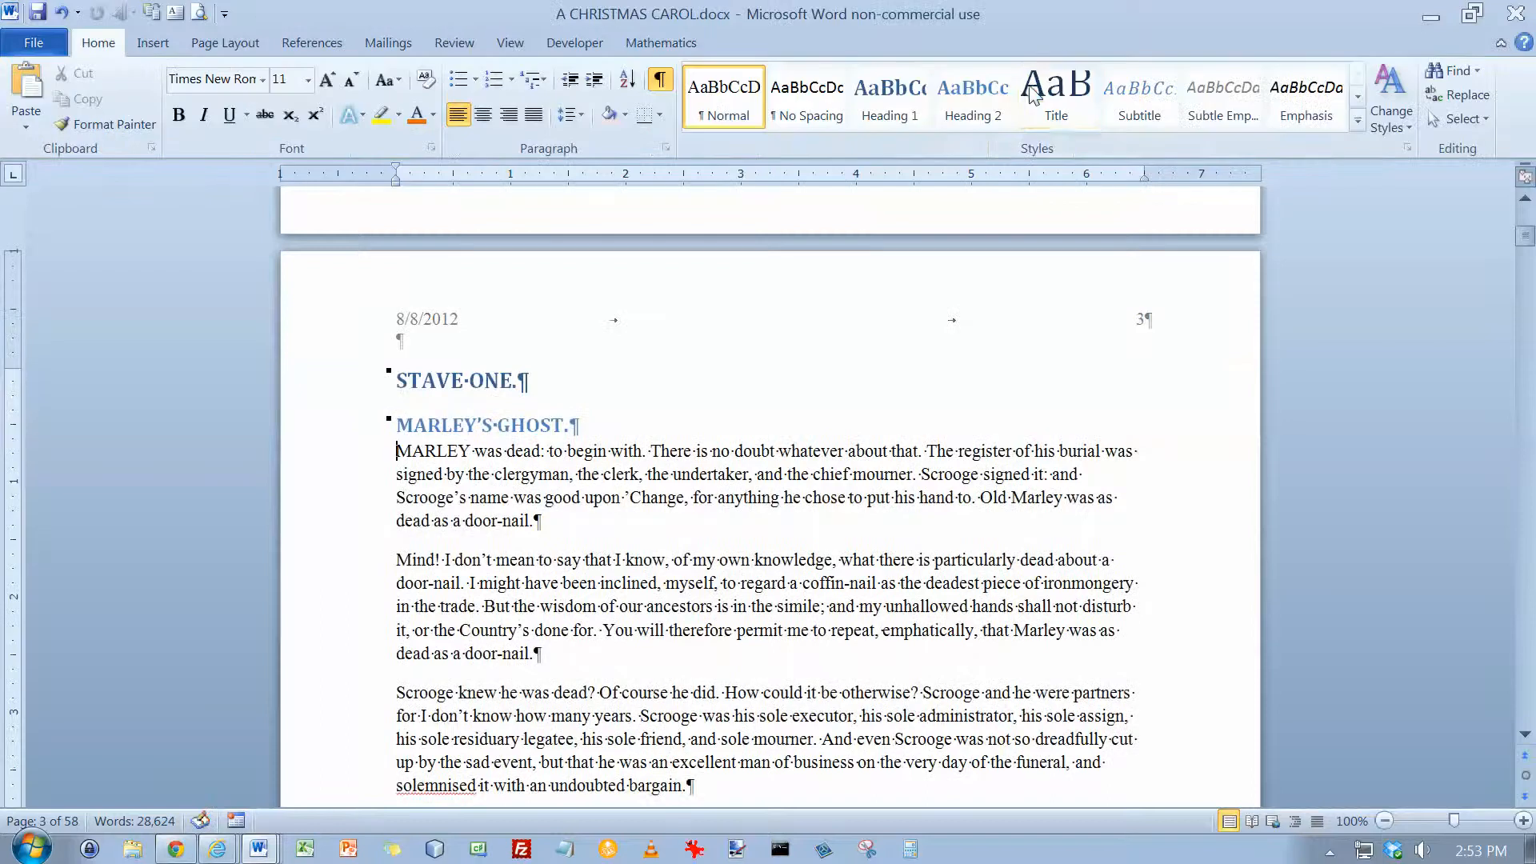
# Place the cursor at the start of the first paragraph under MARLEY'S GHOST and reopen the page header for editing
pyautogui.click(438, 452)
pyautogui.click(402, 451)
pyautogui.doubleClick(558, 323)
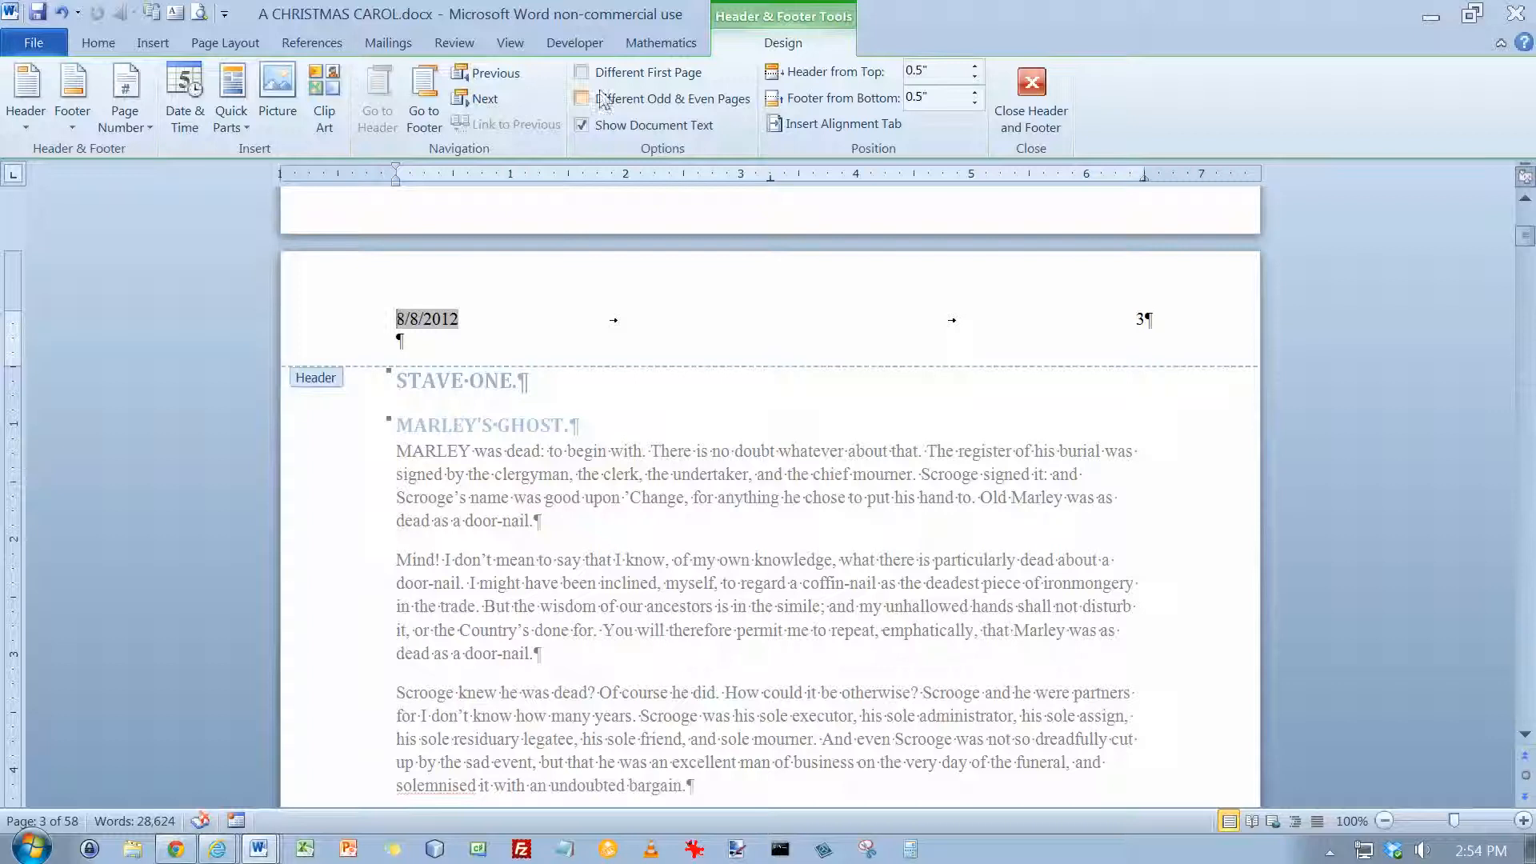